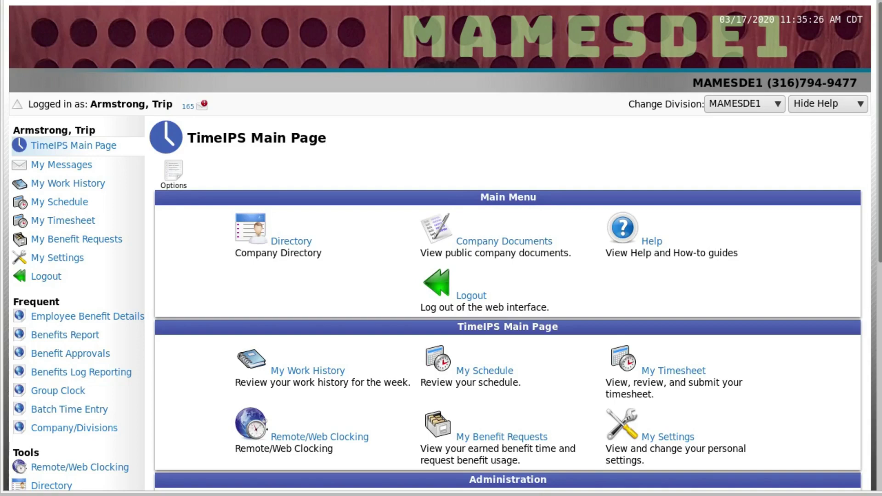
- Open the Group Clock page from the Clocking section of Administration
scroll(94, 370, "down", 3)
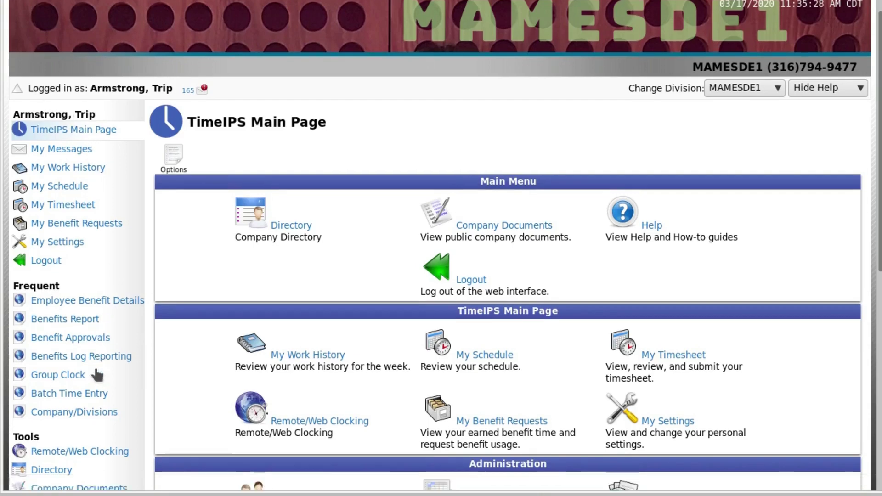
scroll(94, 379, "down", 3)
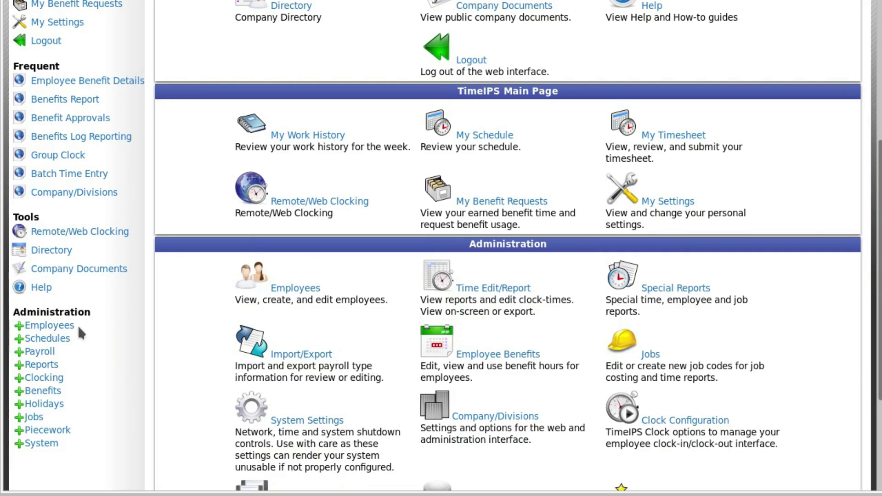
left_click(20, 380)
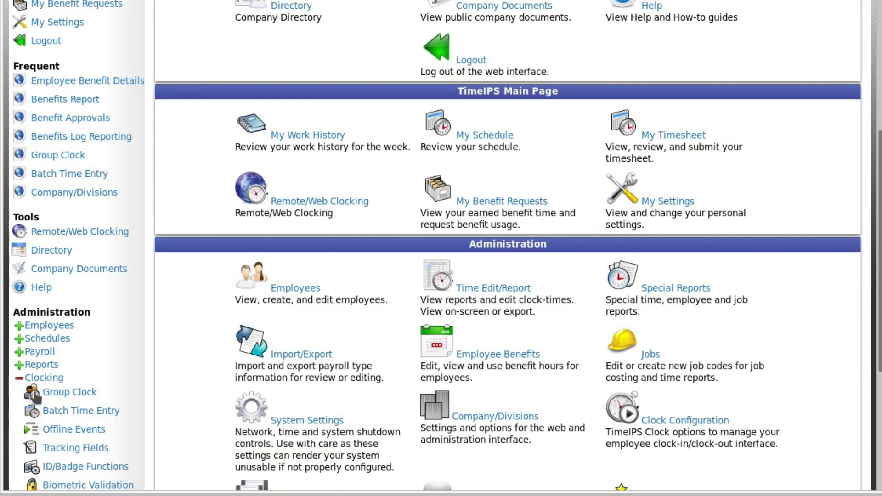
left_click(86, 394)
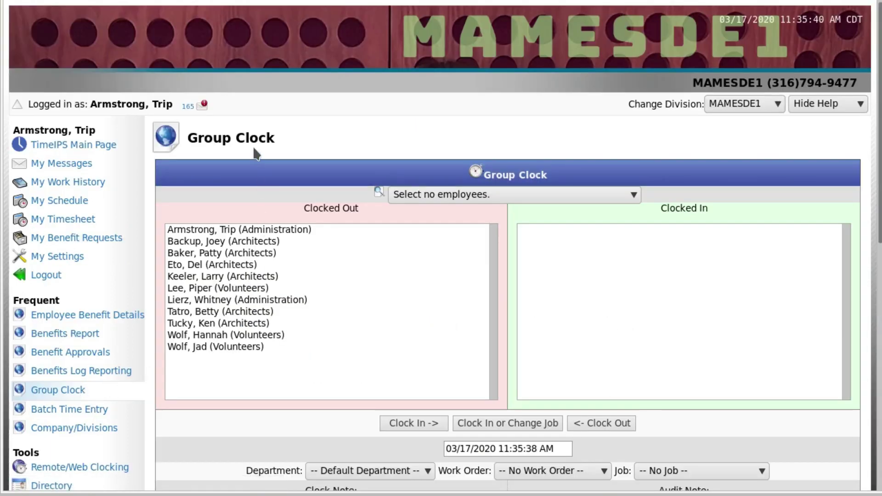
- Select the third, fifth and ninth clocked-out employees and review the clocking options below the lists
left_click(261, 252)
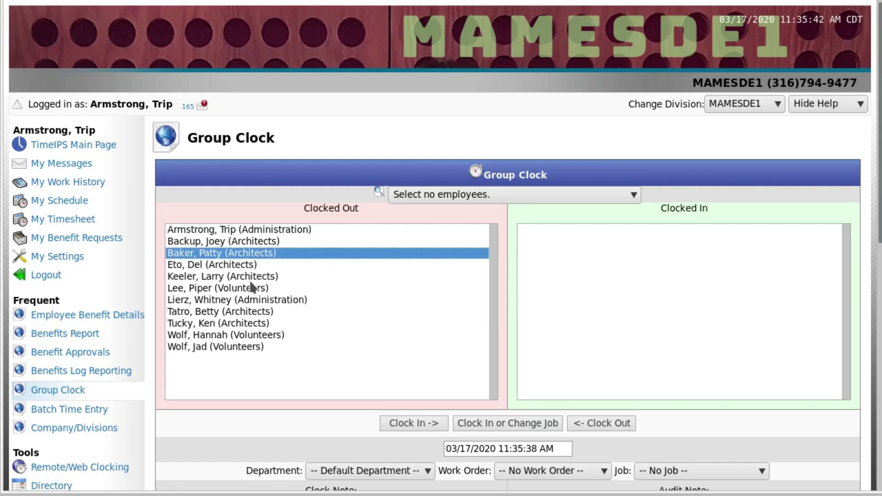
left_click(252, 276, "ctrl")
left_click(253, 323, "ctrl")
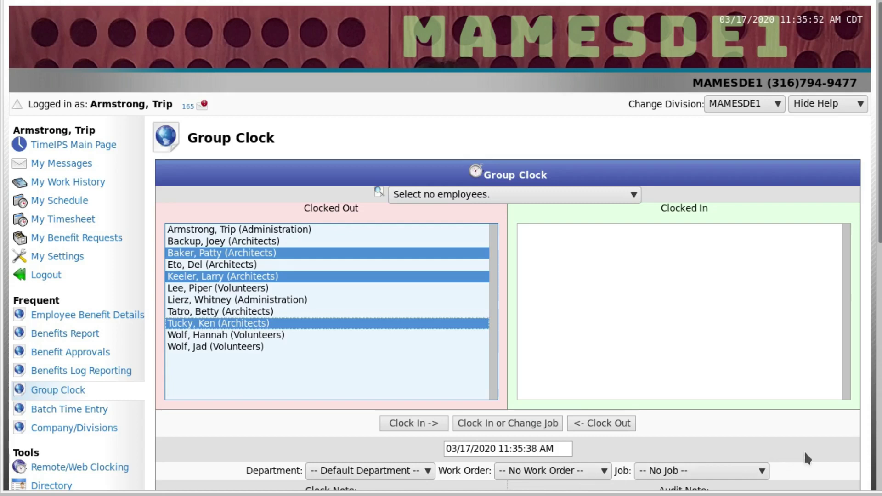
scroll(817, 448, "down", 3)
scroll(818, 448, "down", 1)
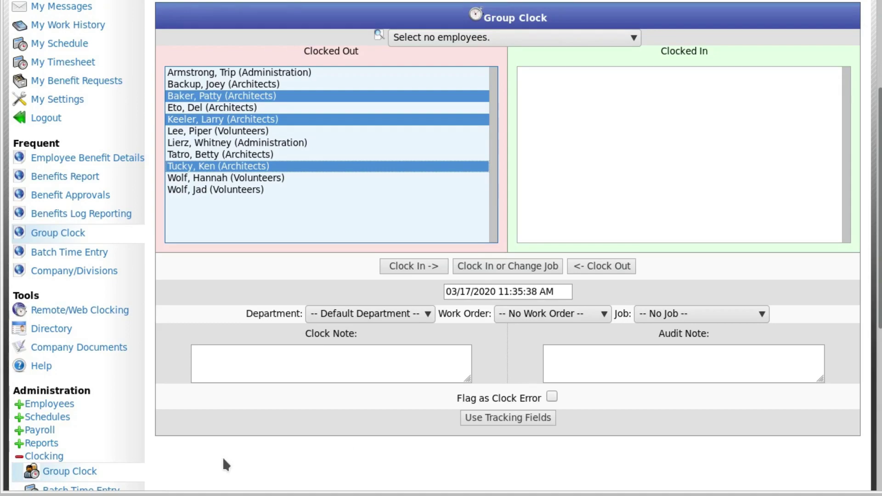
- Open Batch Time Entry and select the third through sixth employees in the list
scroll(222, 457, "down", 1)
left_click(103, 451)
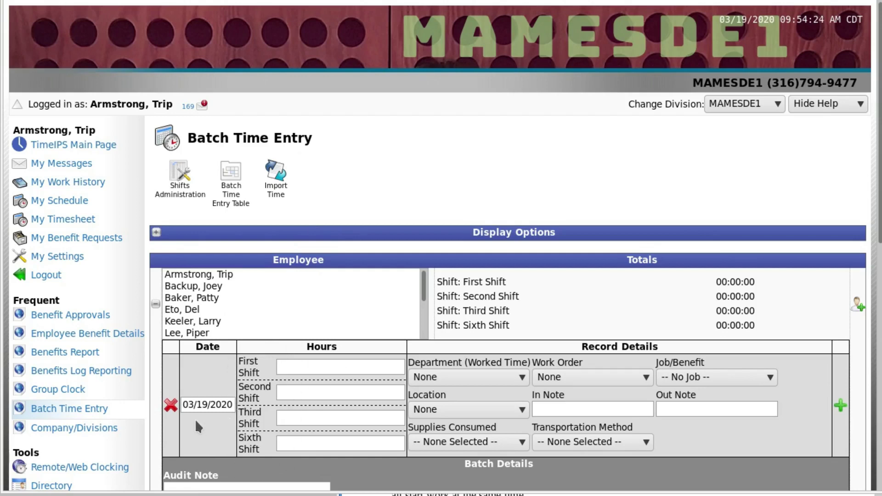
left_click(194, 298)
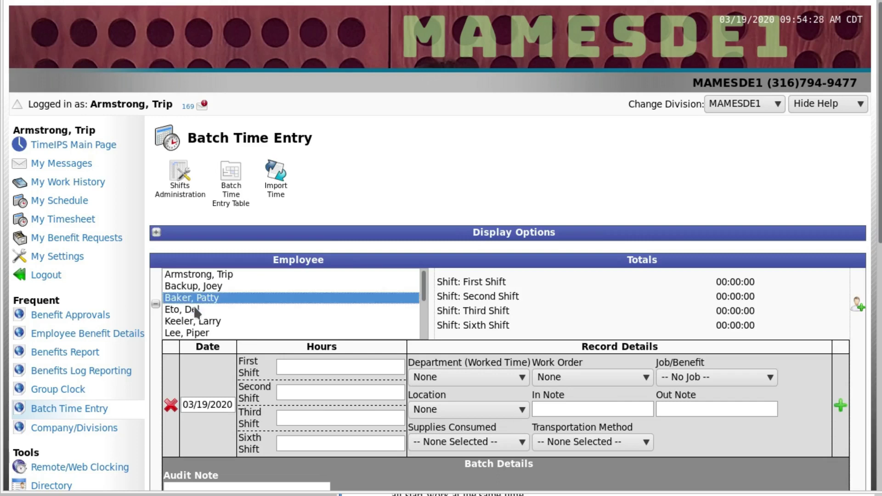
left_click(197, 334, "shift")
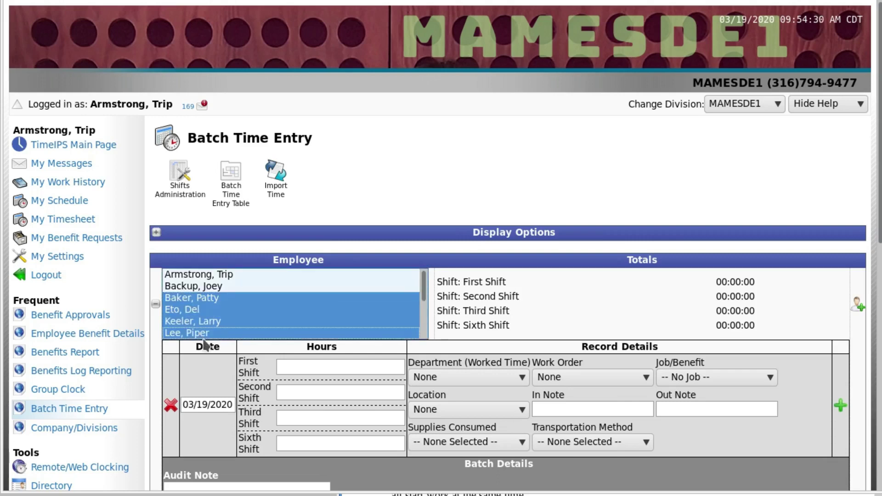
- Enter 5:00:00 hours for First Shift and 3:00:00 hours for Second Shift
left_click(286, 366)
type("5:00:00")
key("Tab")
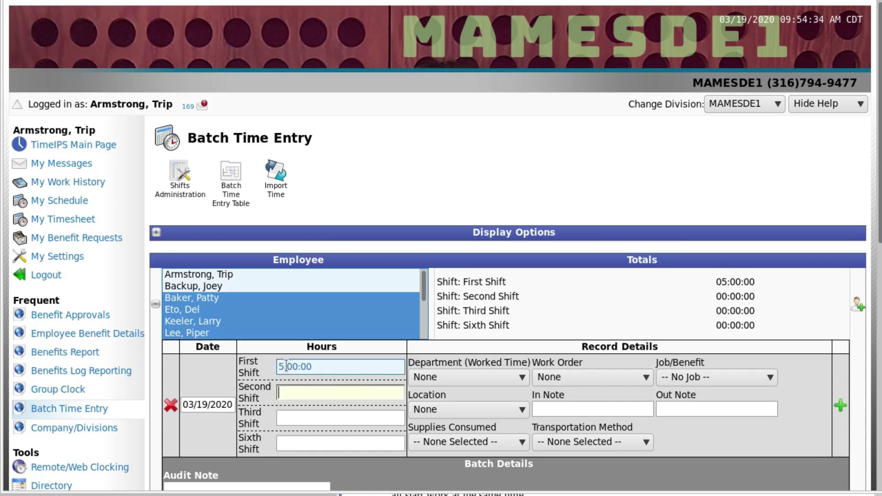
type("3:00:00")
key("Tab")
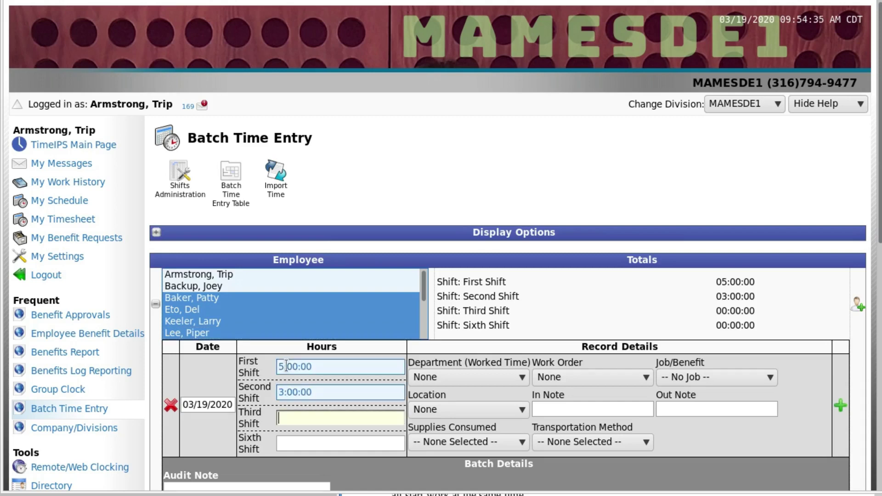
- Assign the time record to Default Department, the demolition work order and the commercial flooring job
left_click(522, 375)
left_click(512, 413)
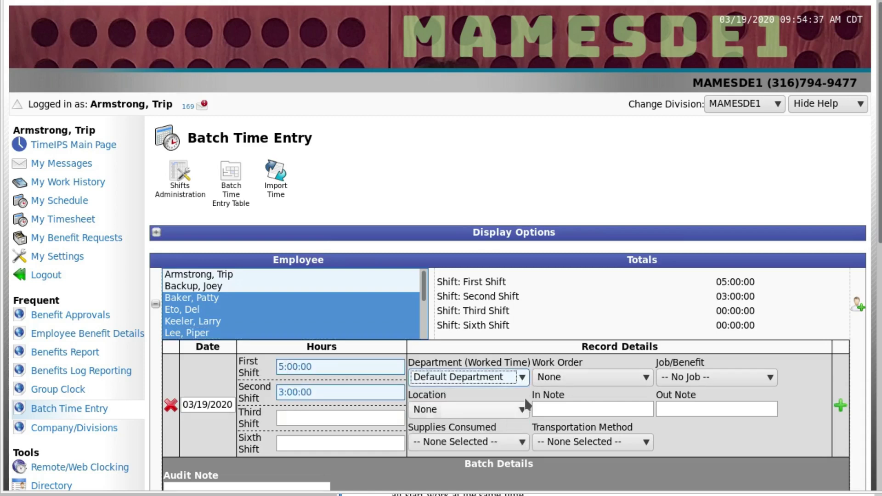
left_click(627, 376)
left_click(625, 416)
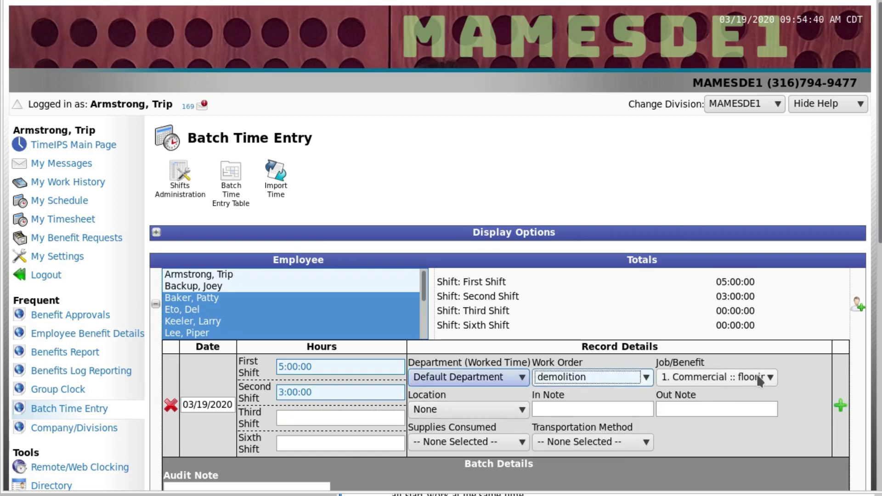
- Set the record's location to Walk Up::Main Clocking Station and Supplies Consumed to none (0)
left_click(506, 404)
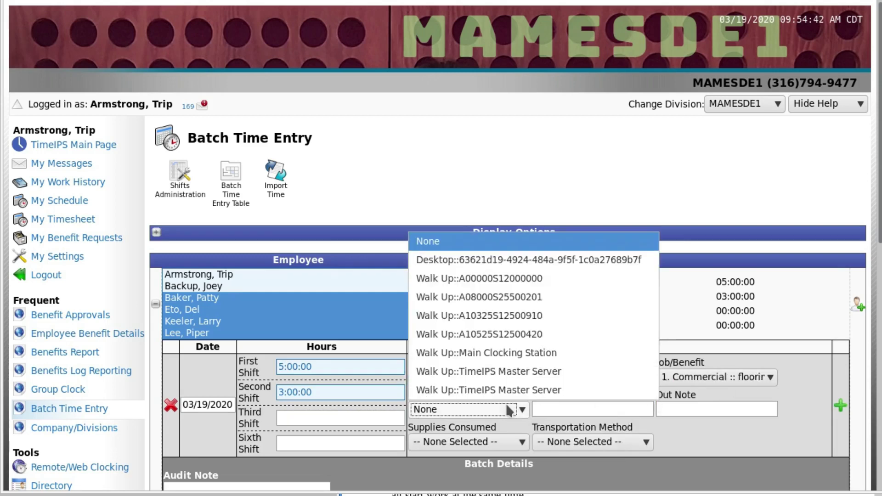
left_click(501, 353)
left_click(519, 443)
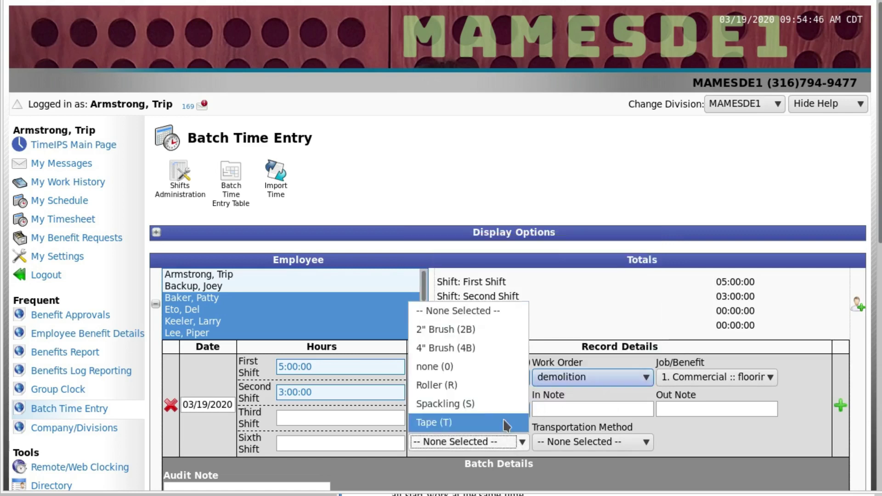
left_click(493, 367)
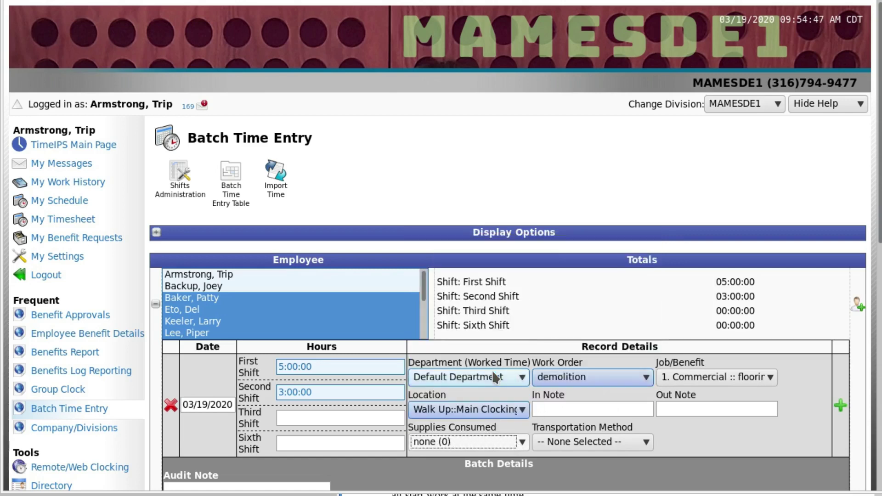
- Enter "day 1" as the In Note and add a second record row to the batch
left_click(570, 408)
type("day 1")
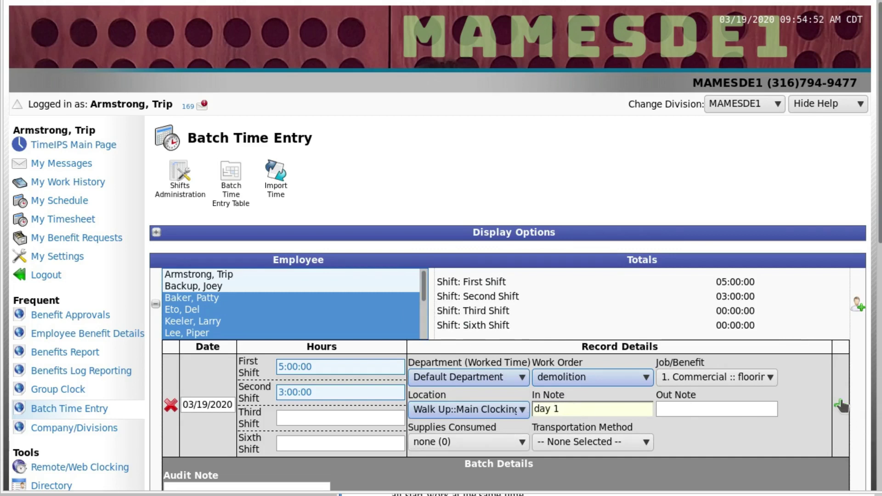
left_click(841, 405)
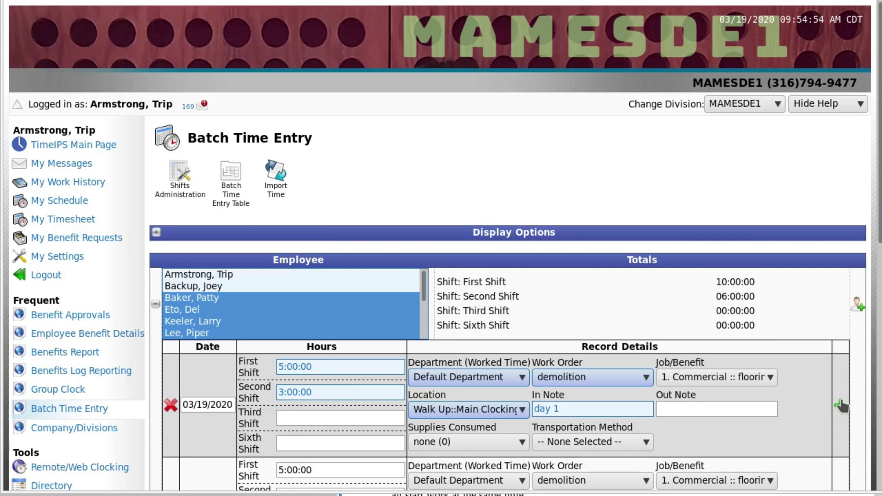
- Add another employee group to the batch and select only the second and fifth employees in it
scroll(842, 405, "down", 3)
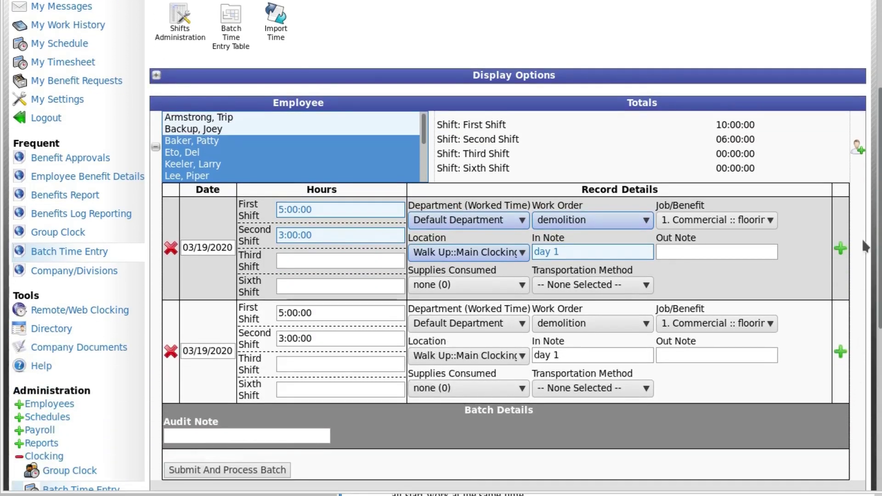
left_click(858, 148)
scroll(857, 288, "down", 5)
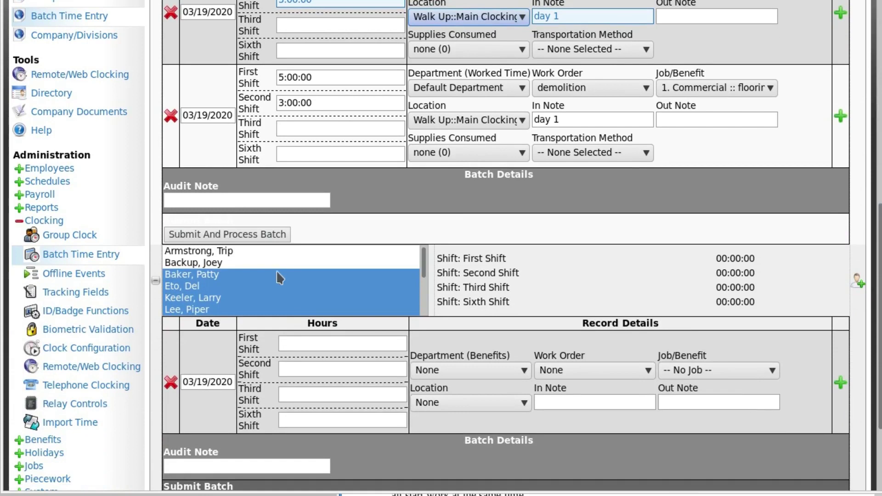
left_click(273, 264)
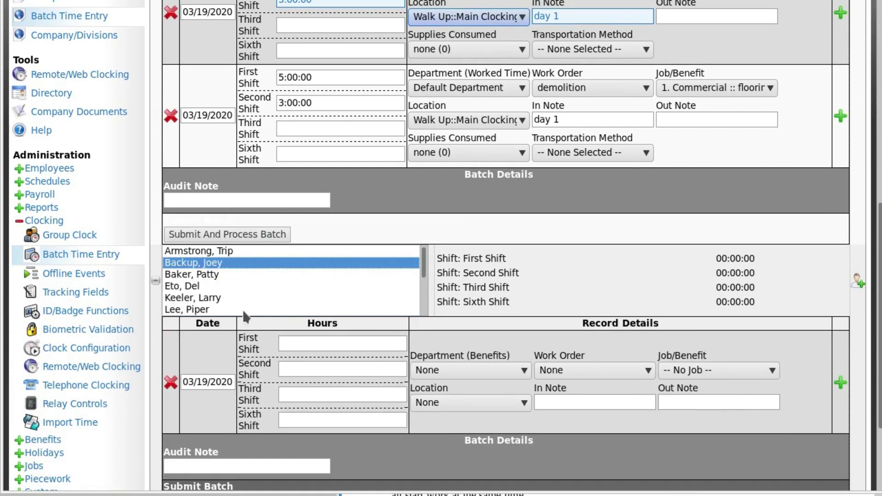
left_click(230, 297, "ctrl")
scroll(138, 276, "down", 1)
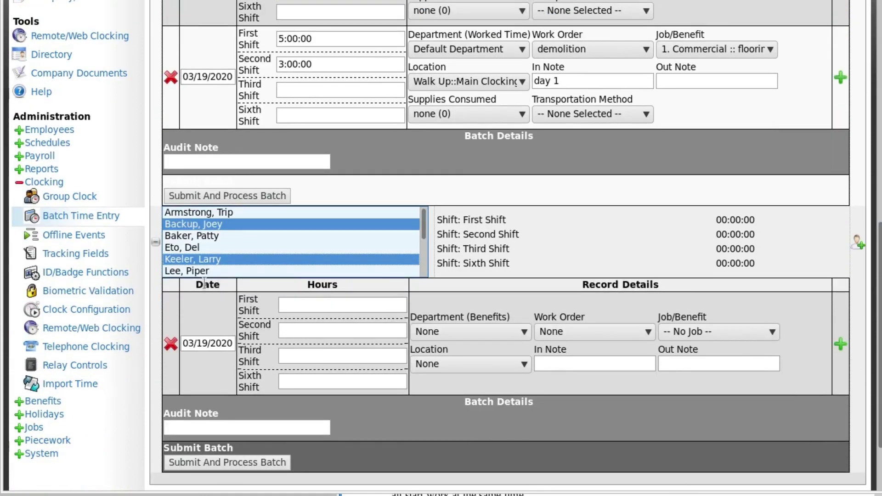
- Open the Offline Events page and display the pending offline events of the preselected employee
left_click(67, 237)
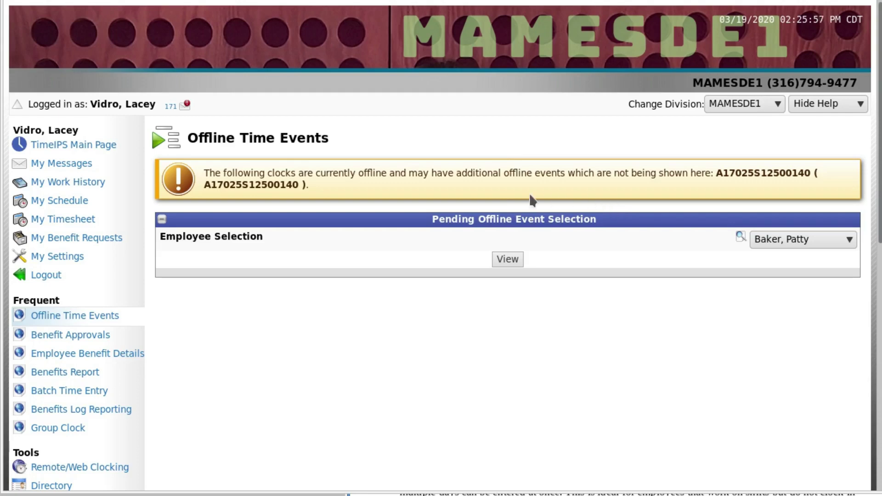
left_click(508, 260)
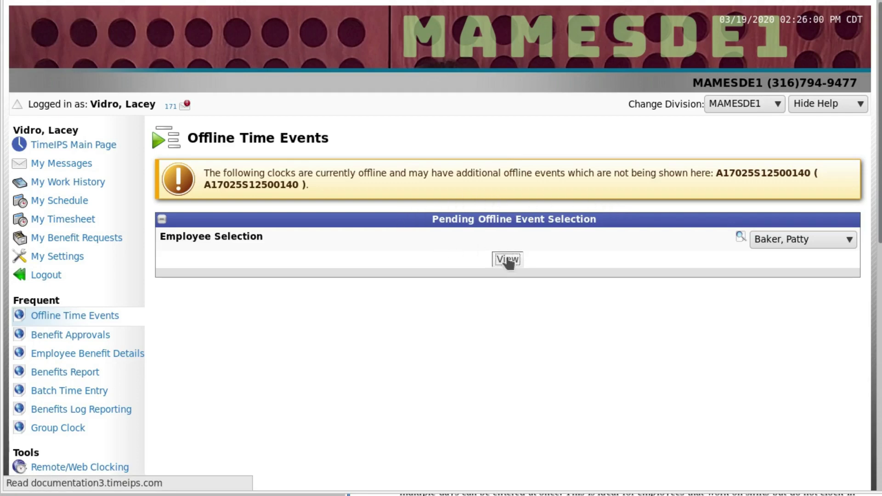
scroll(508, 260, "down", 5)
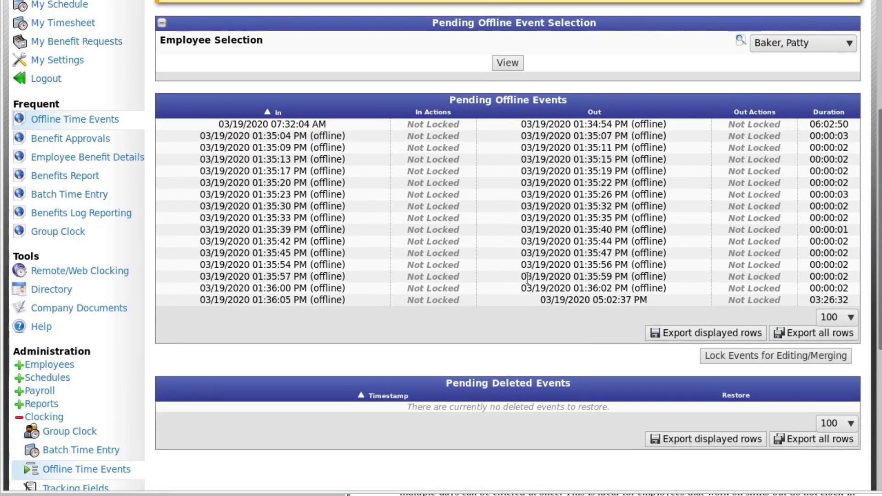
- Lock the pending offline events for editing and merging, and open the first clock-in event for editing
left_click(731, 356)
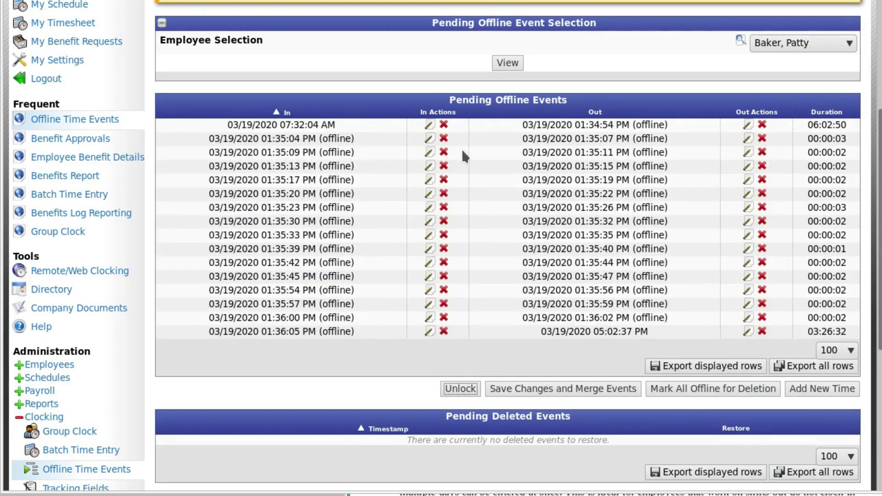
left_click(430, 125)
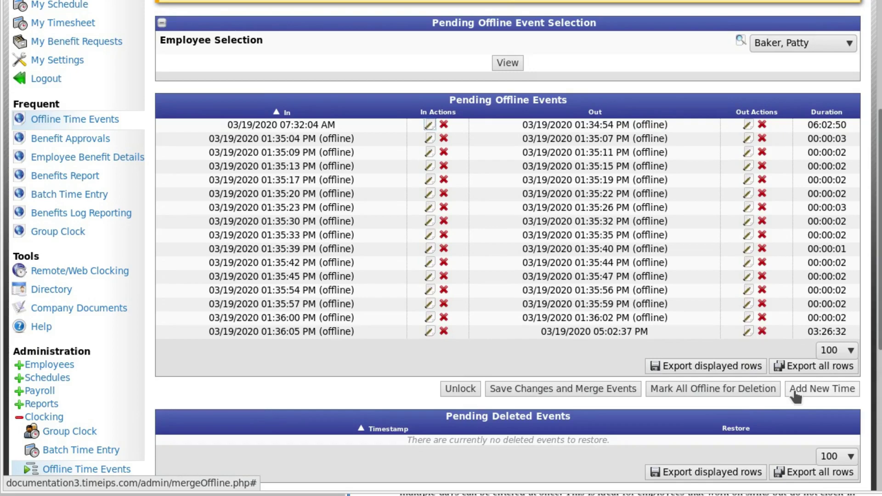
- Open Tracking Fields and show the Tracking Against settings of the Supplies Consumed field
scroll(556, 424, "down", 3)
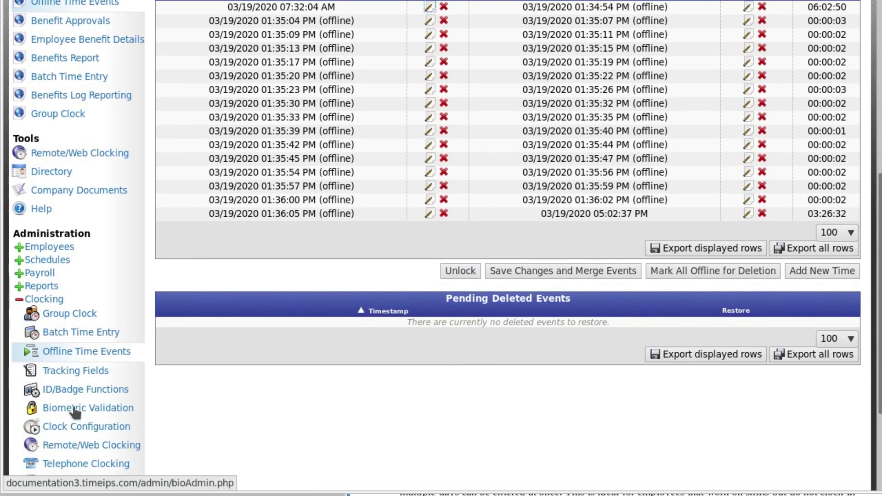
left_click(63, 371)
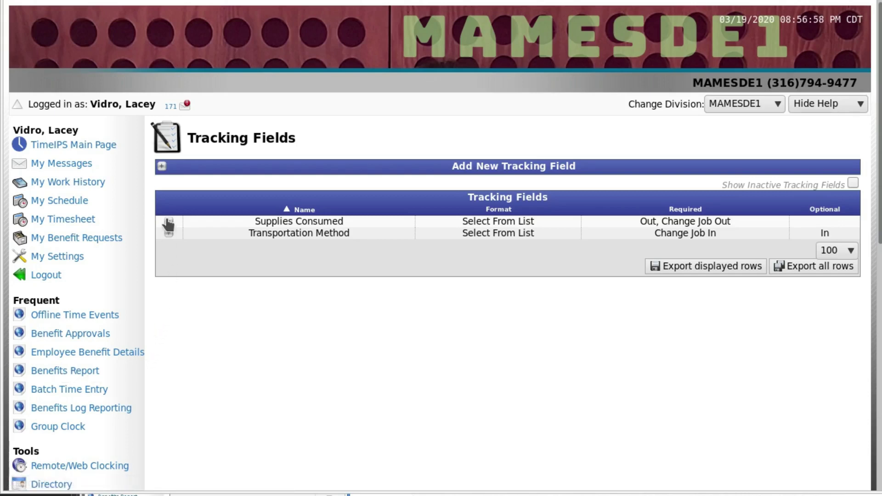
left_click(168, 223)
left_click(250, 238)
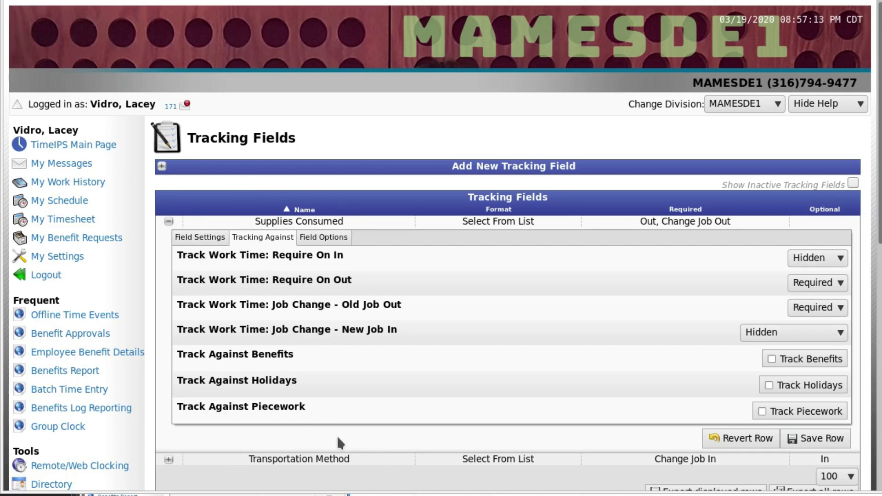
- Expand the new tracking field form, and review the field settings, tracking rules and list options of Supplies Consumed
left_click(161, 165)
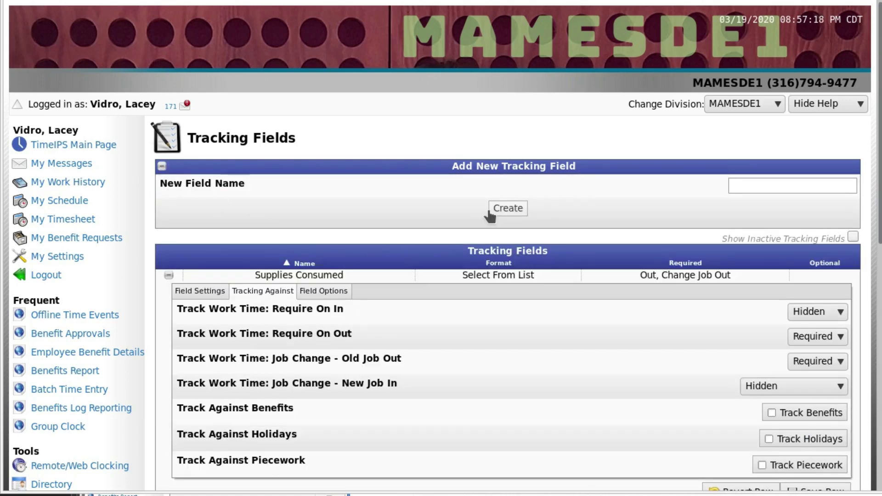
left_click(218, 294)
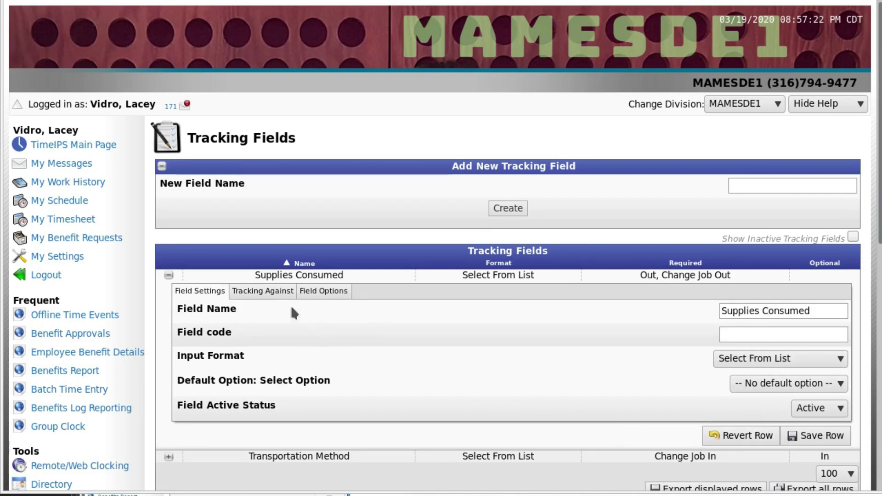
left_click(273, 293)
scroll(464, 327, "down", 3)
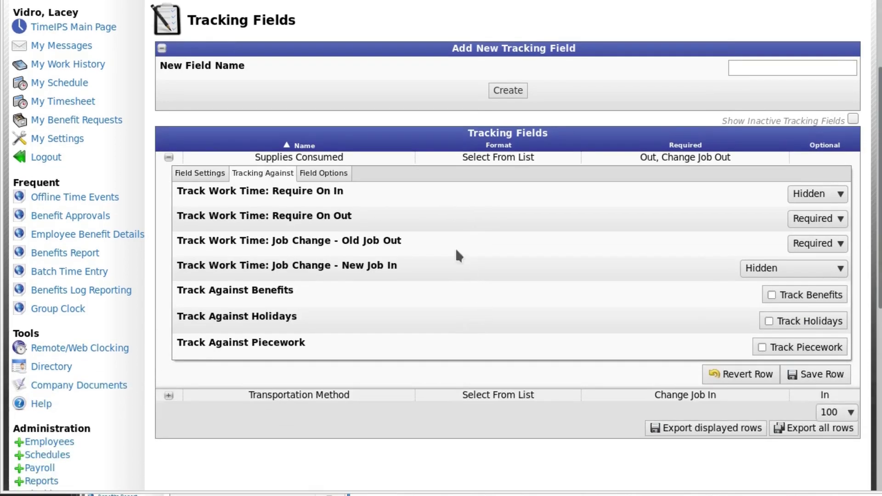
left_click(345, 176)
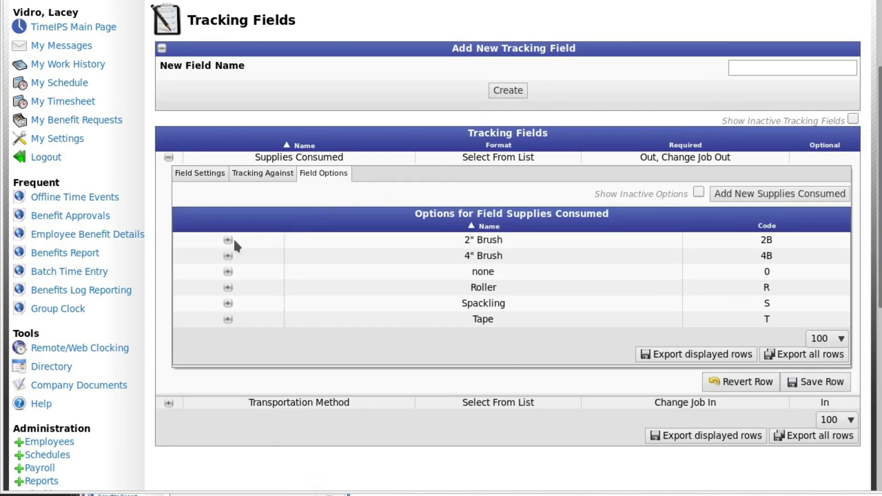
- Show the option settings of the 2" Brush, and open the note of the first ID/Badge function for editing
left_click(227, 241)
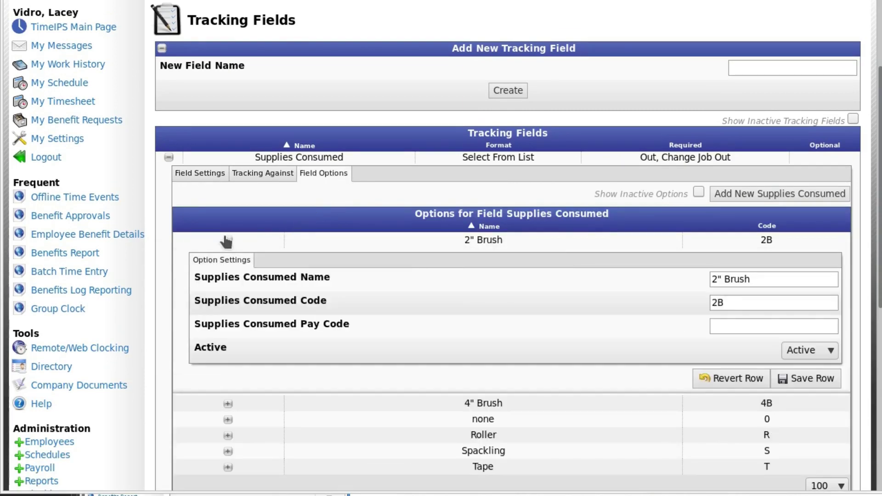
scroll(225, 244, "down", 6)
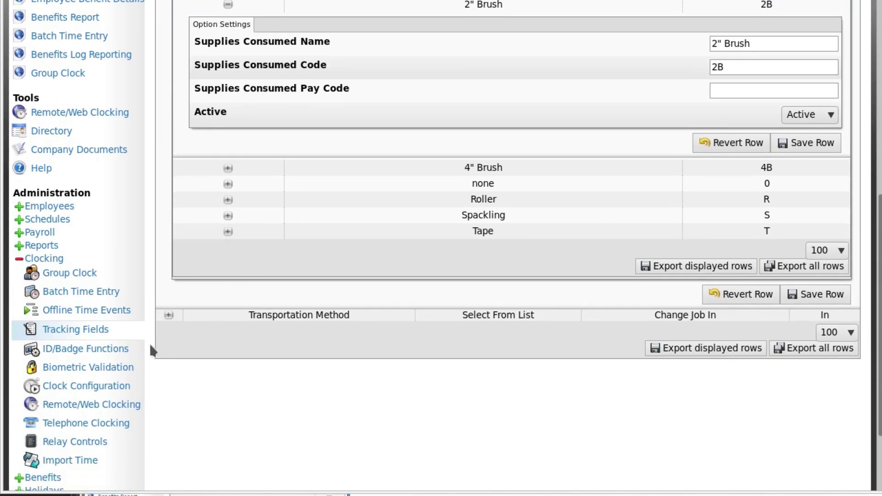
left_click(84, 349)
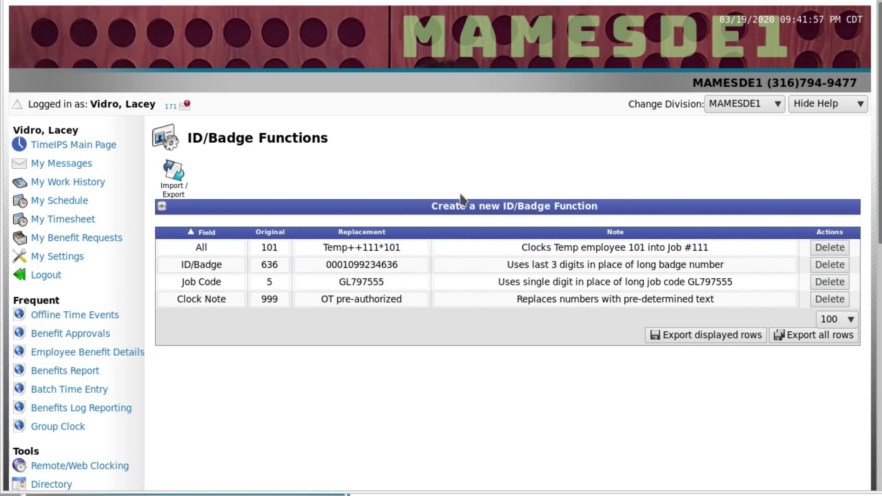
left_click(471, 245)
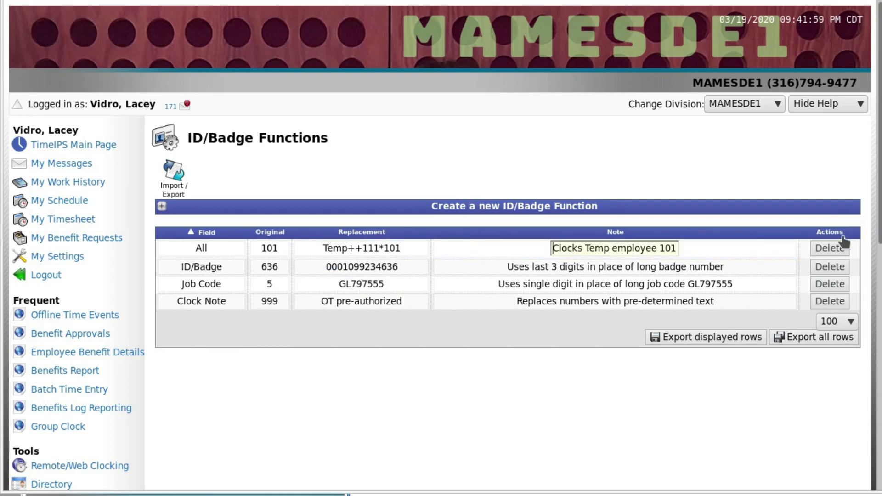
- Open the Biometric Validation page to view the system's biometric settings
scroll(263, 414, "down", 3)
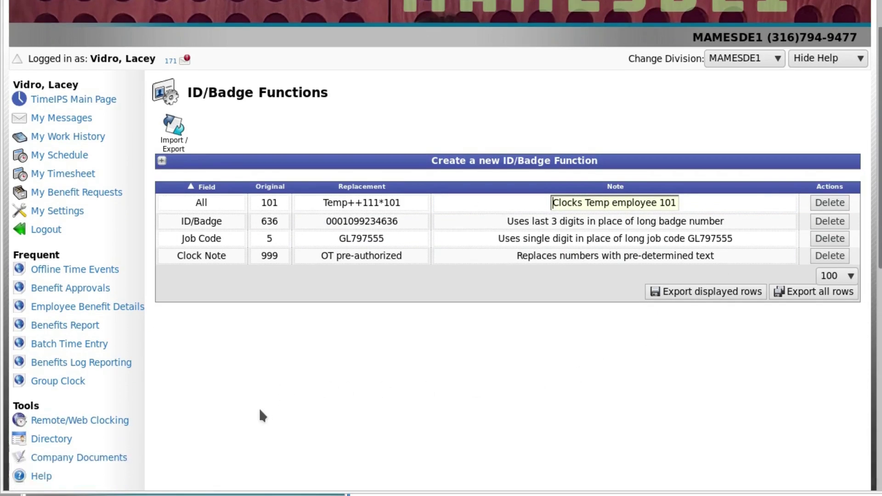
scroll(242, 408, "down", 2)
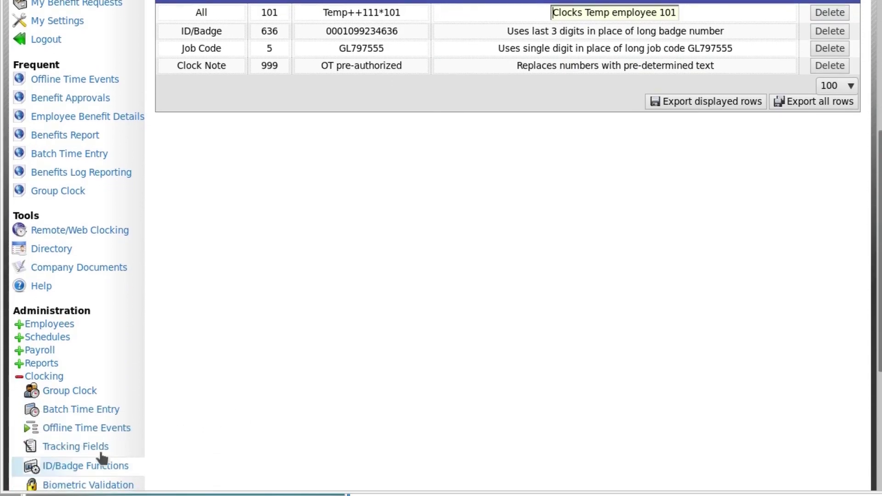
left_click(82, 483)
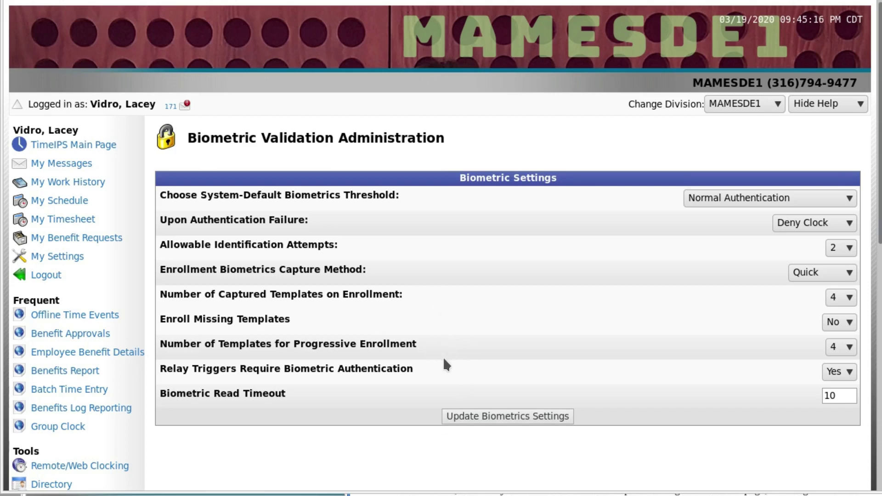
- Open Clock Configuration and expand the Main Clocking Station to view its general settings
scroll(235, 447, "down", 4)
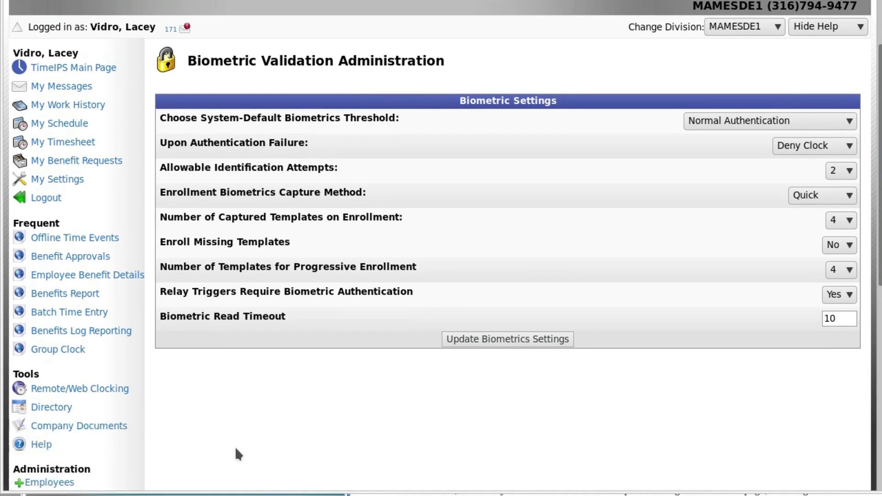
scroll(225, 443, "down", 2)
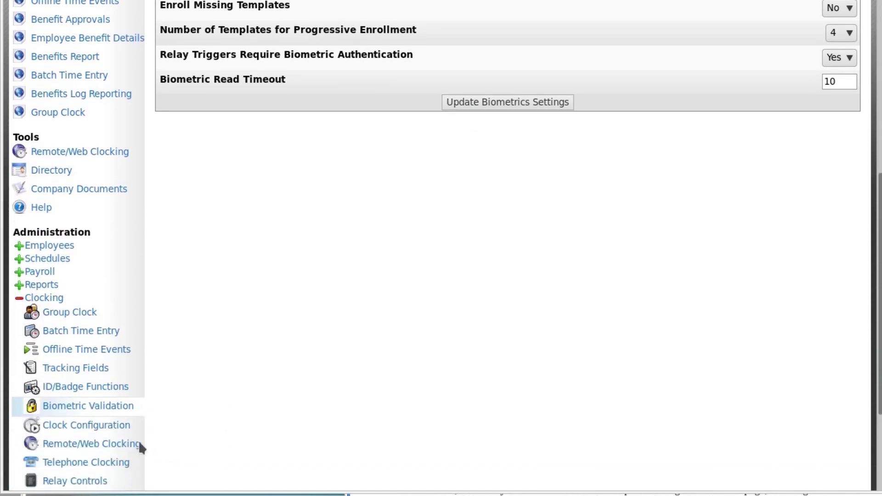
left_click(118, 432)
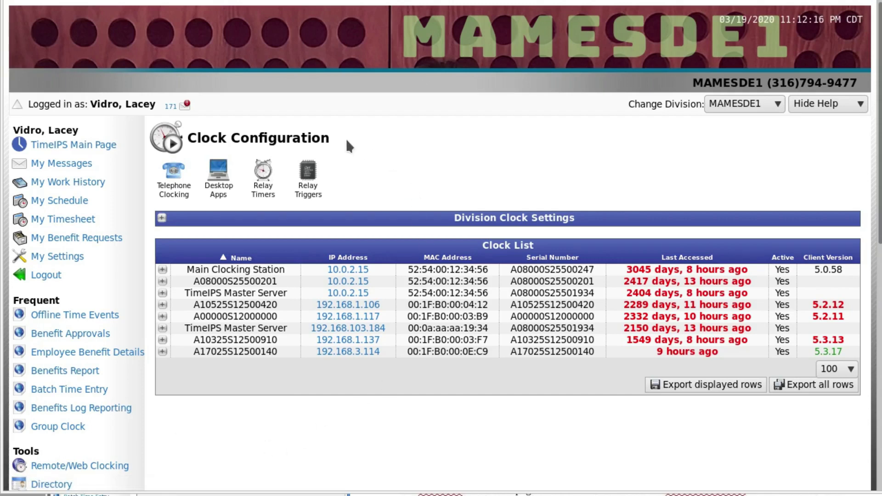
left_click(163, 270)
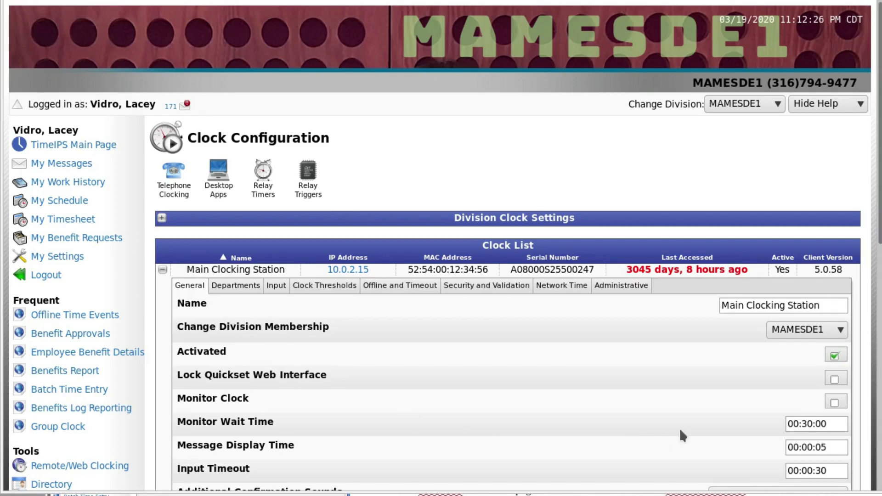
scroll(815, 304, "down", 3)
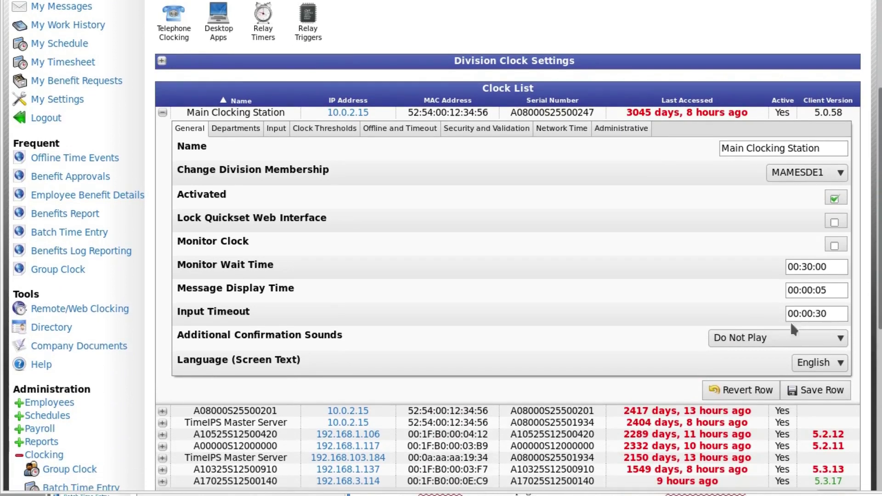
- Review the Main Clocking Station's department, input, threshold, offline and timeout, security, network time and administrative settings
left_click(242, 133)
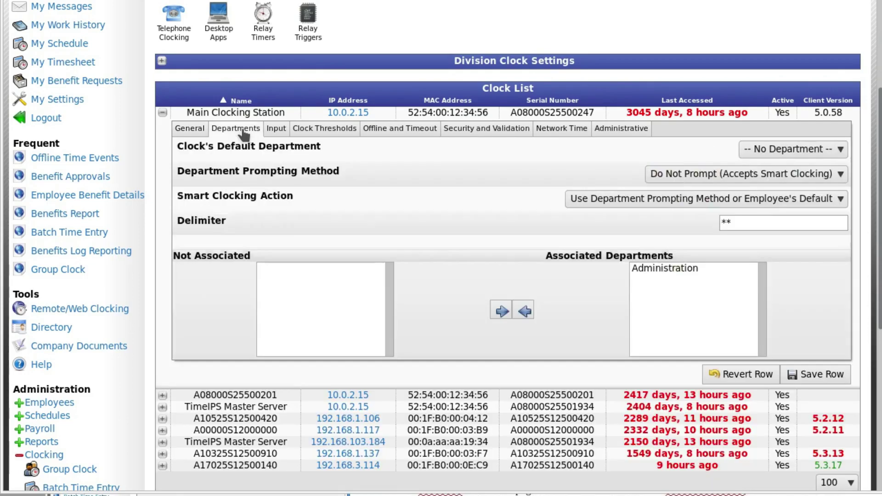
left_click(279, 131)
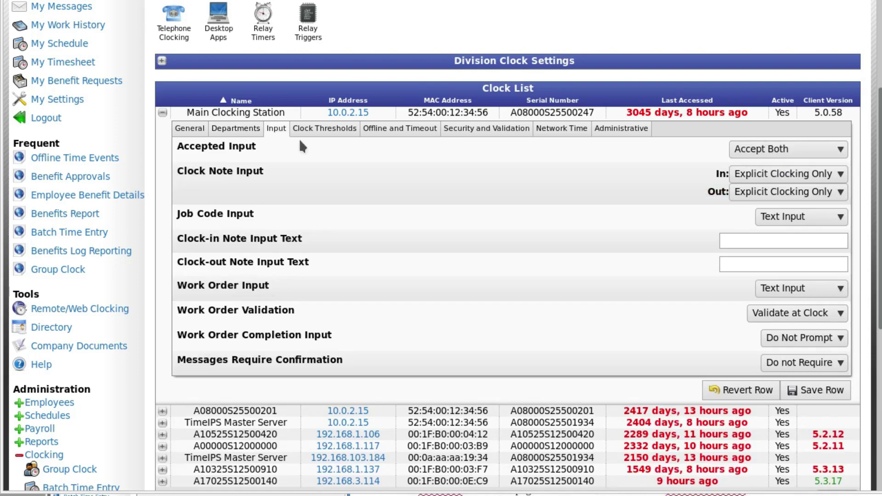
left_click(322, 133)
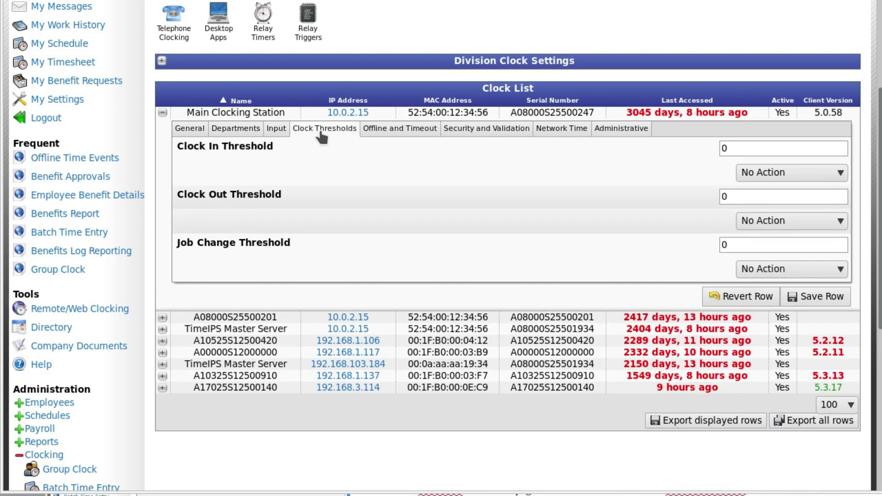
left_click(389, 132)
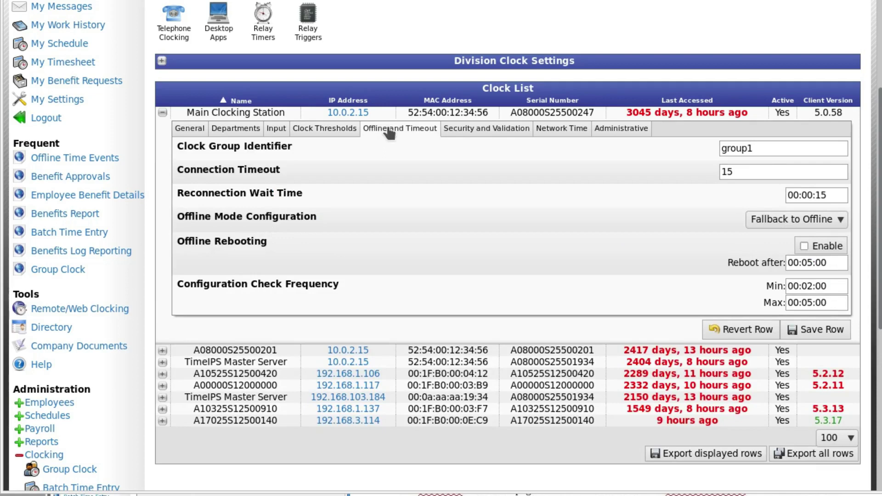
left_click(459, 132)
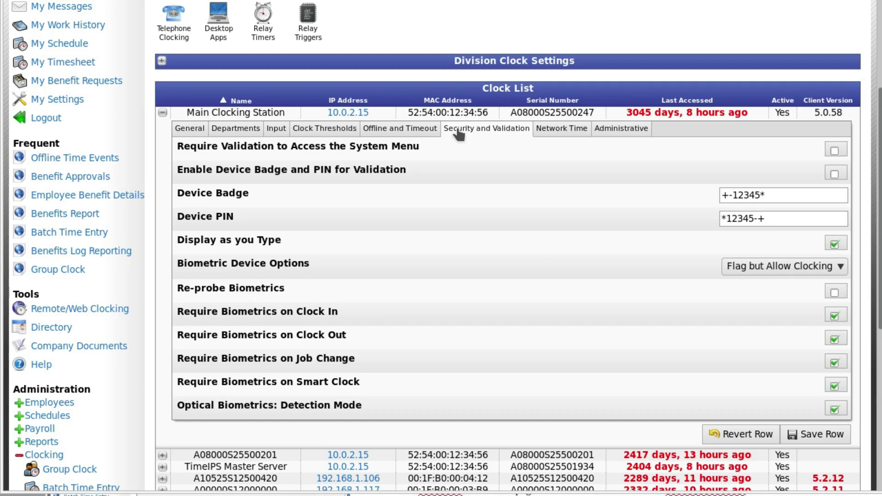
left_click(545, 130)
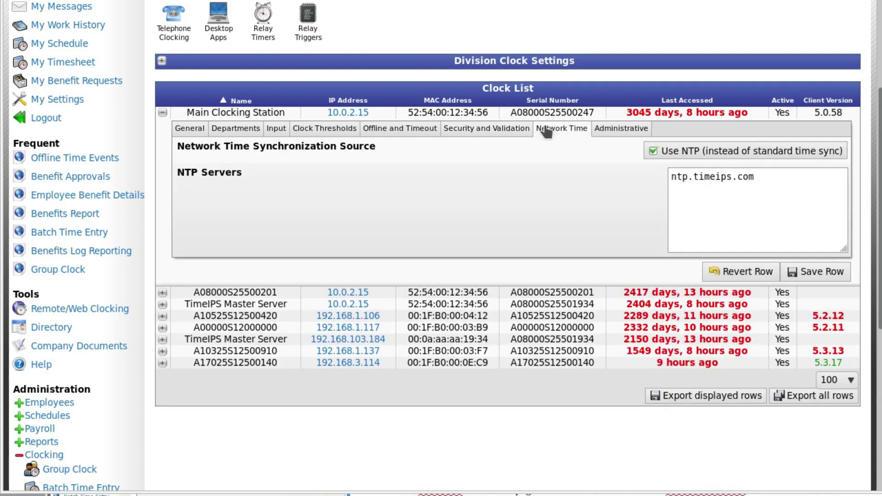
left_click(602, 133)
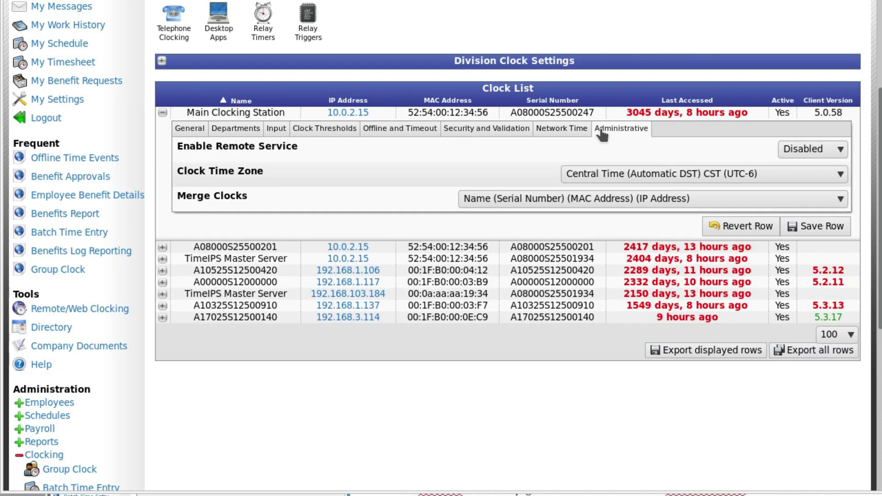
- Open Remote/Web Clocking administration, and view its interface setup and IP address whitelist pages
scroll(534, 344, "down", 2)
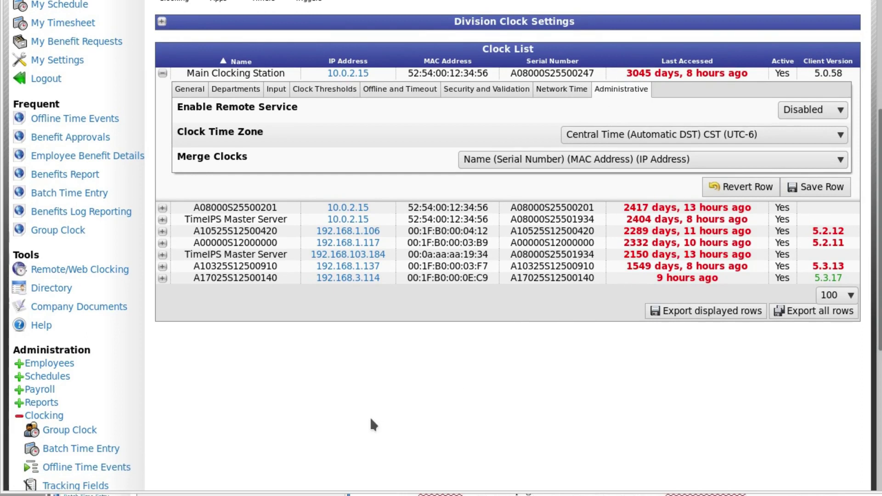
scroll(370, 418, "down", 6)
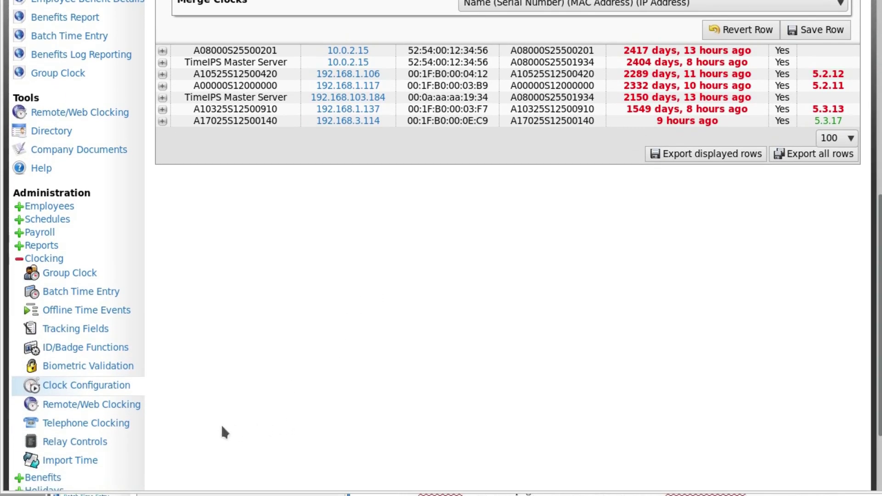
left_click(107, 406)
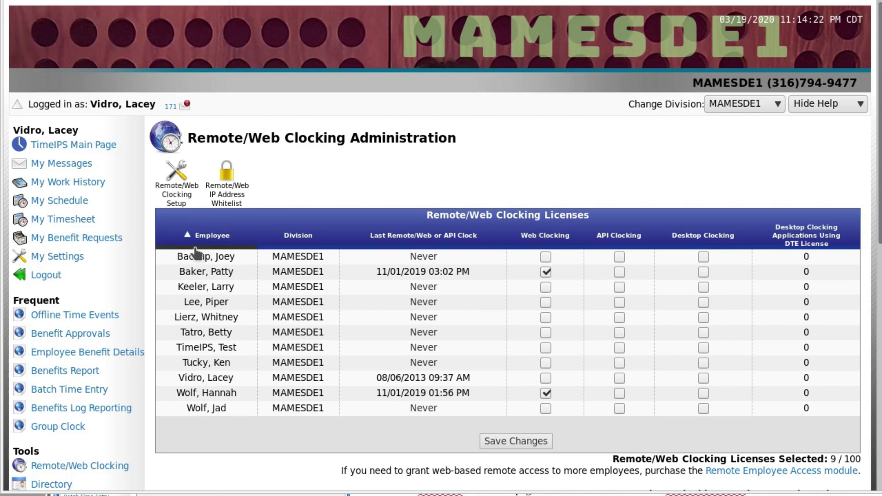
left_click(184, 197)
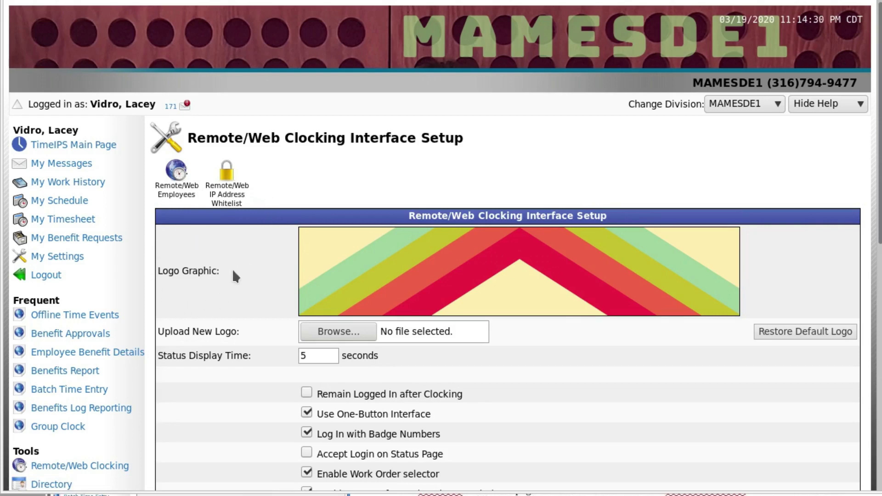
left_click(237, 198)
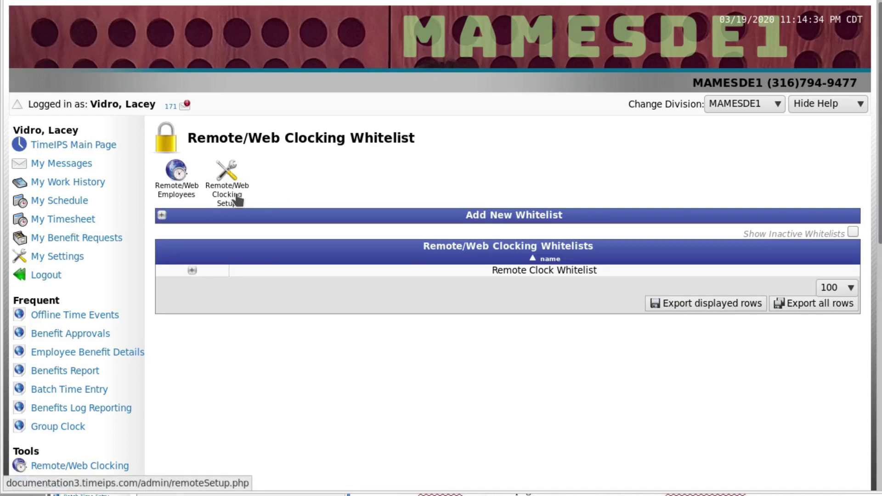
- Expand the Remote Clock Whitelist entry, and review its IP list and its comment and expression settings
left_click(190, 272)
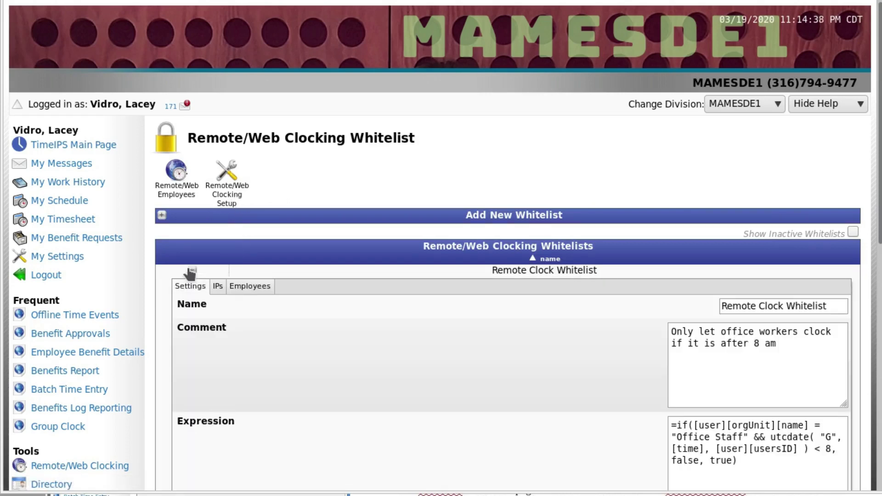
scroll(191, 273, "down", 3)
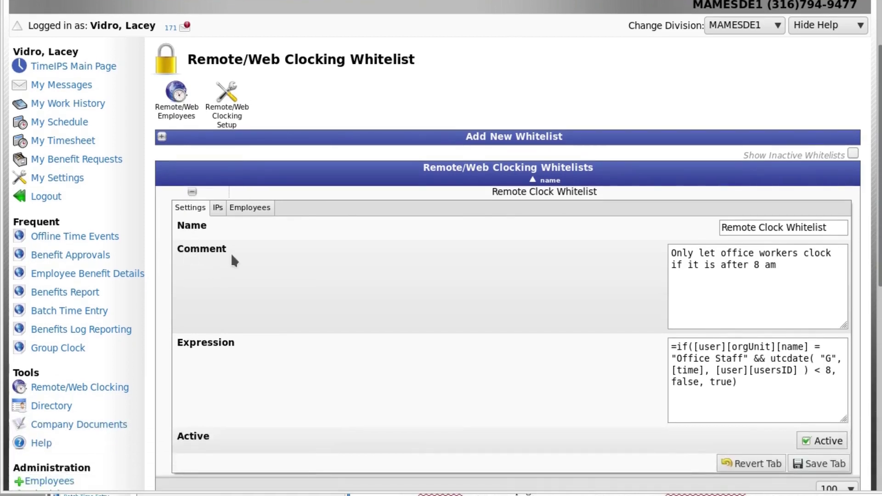
left_click(219, 211)
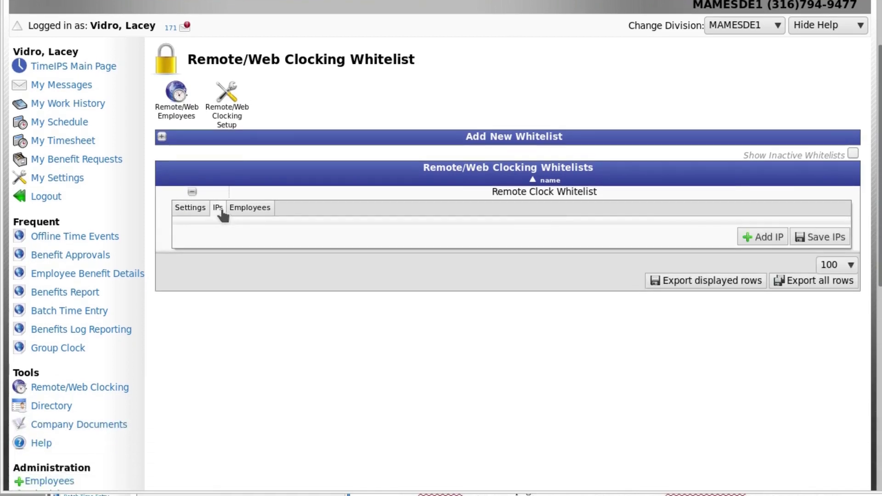
left_click(191, 209)
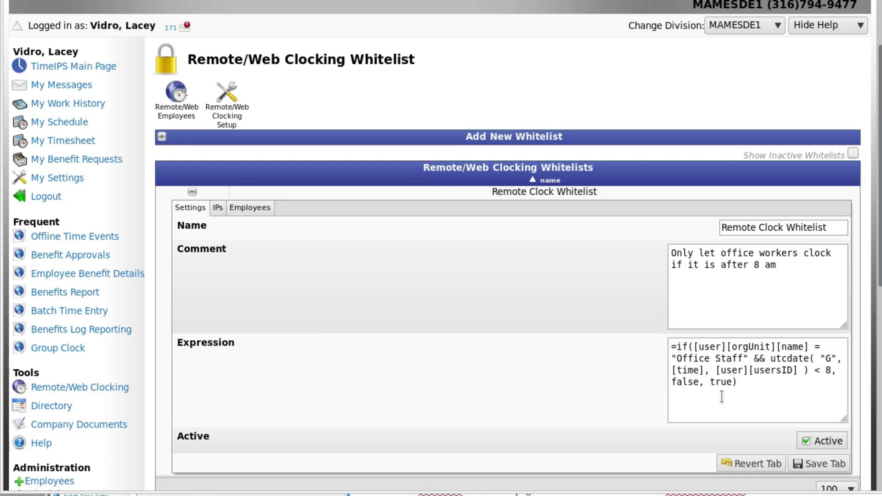
- Open Telephone Clocking administration and expand the general division settings of MAMESDE1
scroll(722, 397, "down", 5)
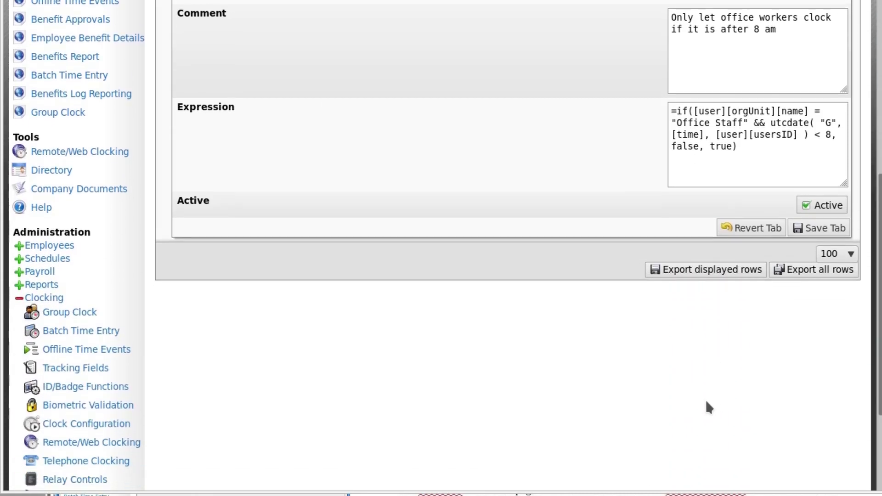
left_click(112, 463)
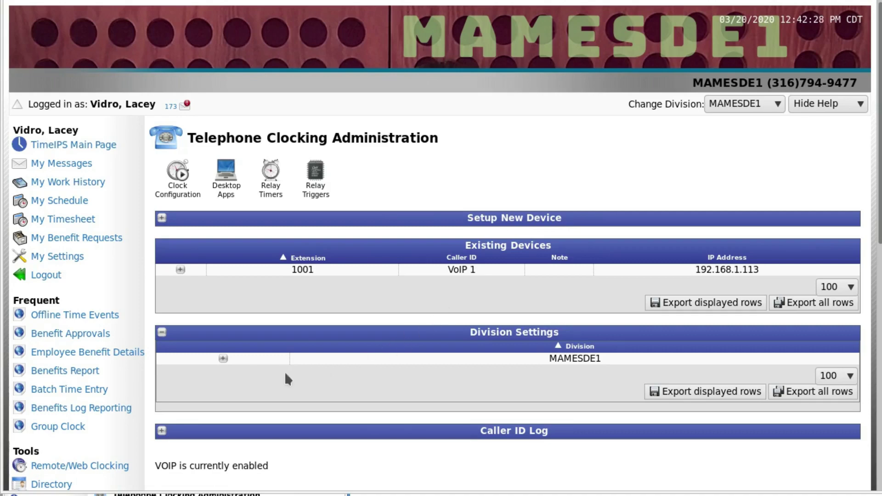
left_click(223, 359)
scroll(235, 356, "down", 5)
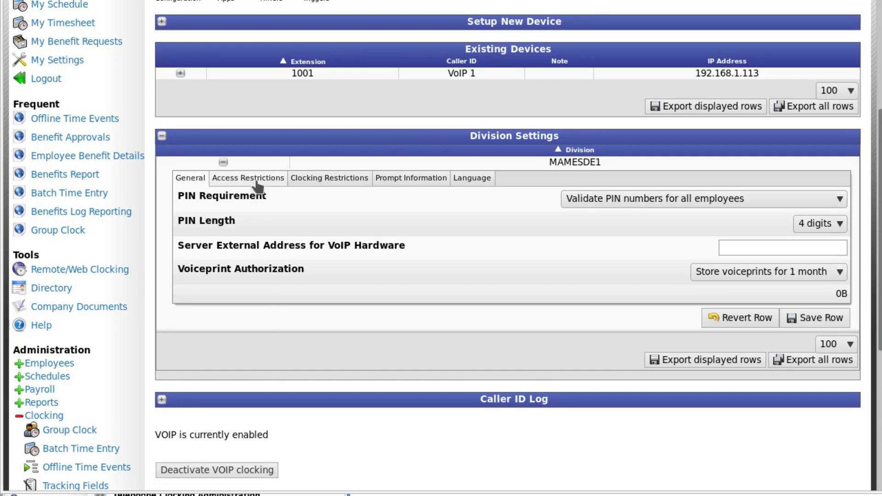
- Review the MAMESDE1 telephone clocking settings for access restrictions, clocking restrictions, prompt information and language
left_click(257, 184)
left_click(303, 184)
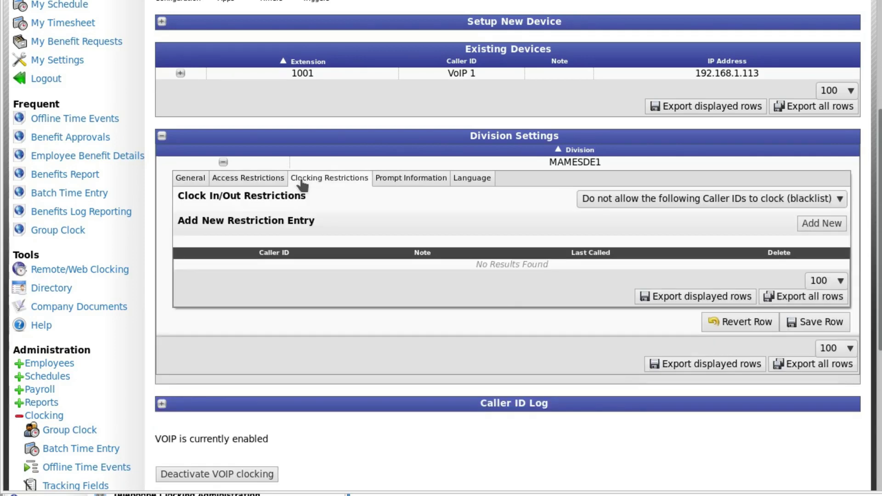
left_click(396, 180)
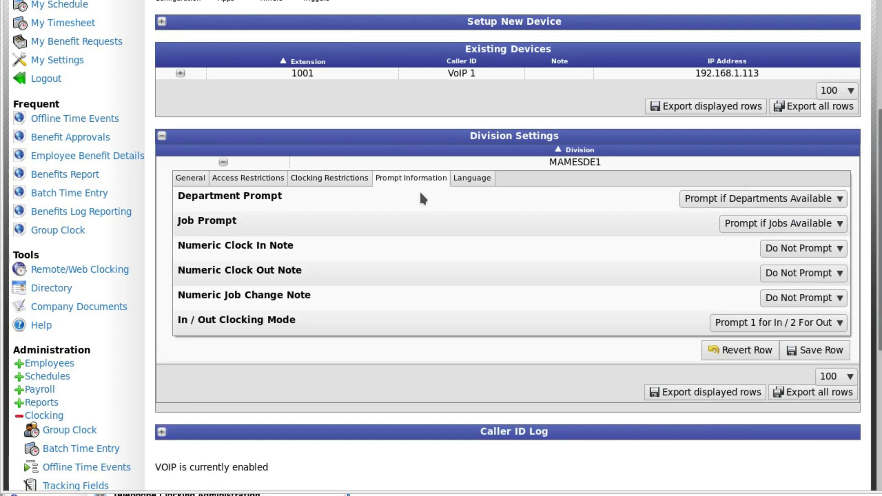
left_click(461, 184)
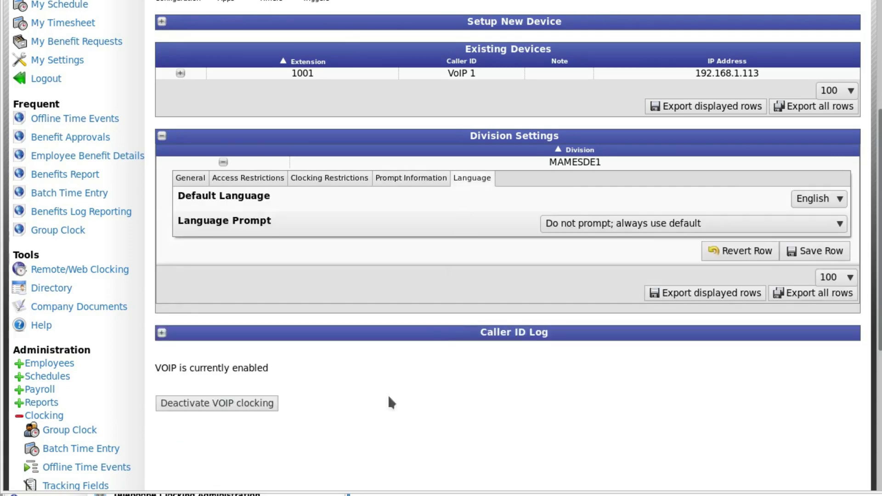
- Open the Relay Controls page to view the relay timer and trigger management options
scroll(104, 473, "down", 5)
left_click(81, 401)
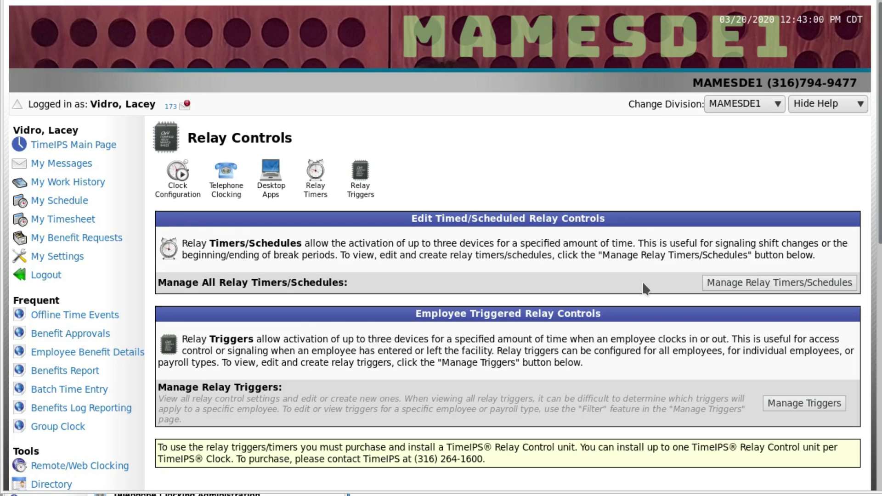
- Open the relay timer and schedule management, and review the new timer settings and the existing timers for each clock
left_click(736, 284)
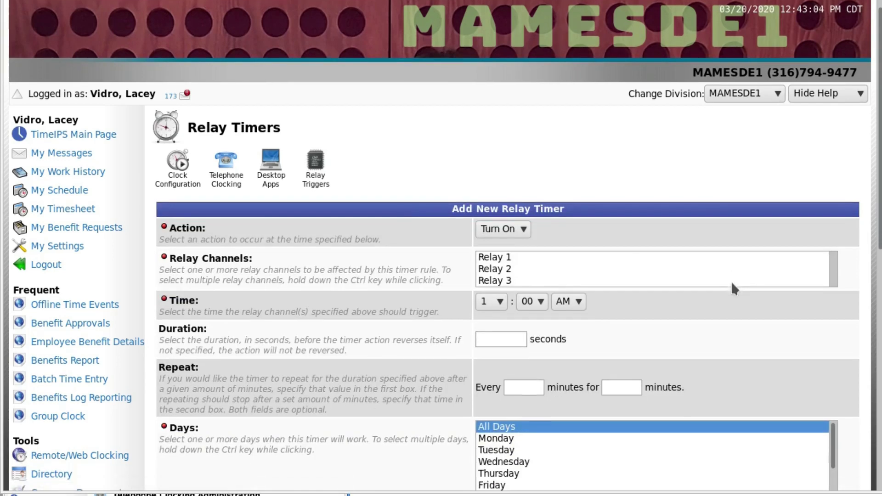
scroll(735, 289, "down", 3)
scroll(734, 288, "down", 1)
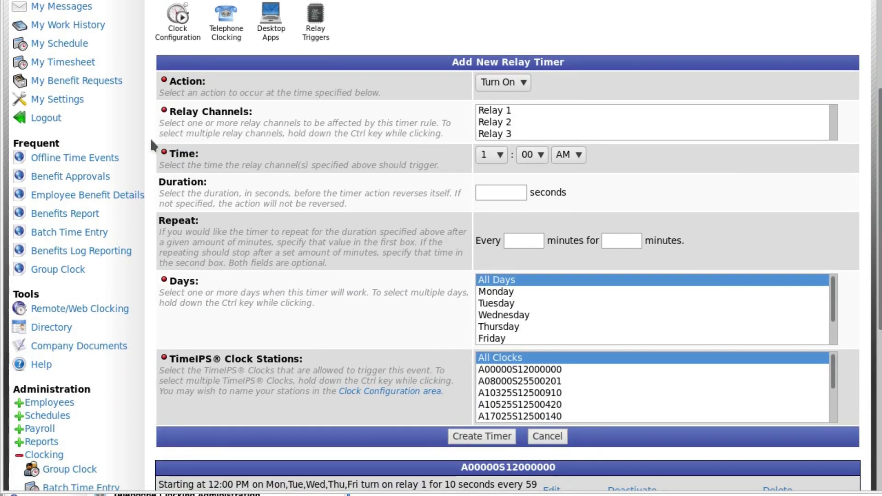
scroll(151, 143, "down", 3)
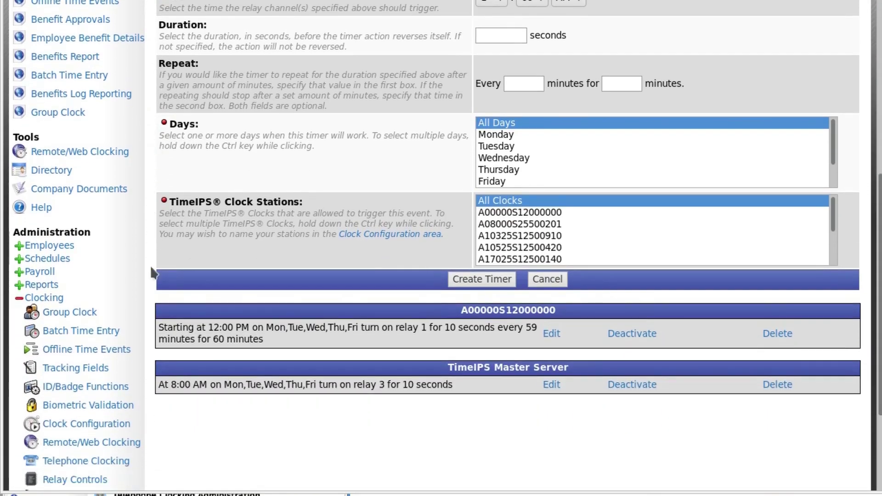
- Return to Relay Controls, open relay trigger management, and review the trigger event choices and the Create Relay Trigger settings
scroll(164, 373, "down", 2)
left_click(92, 401)
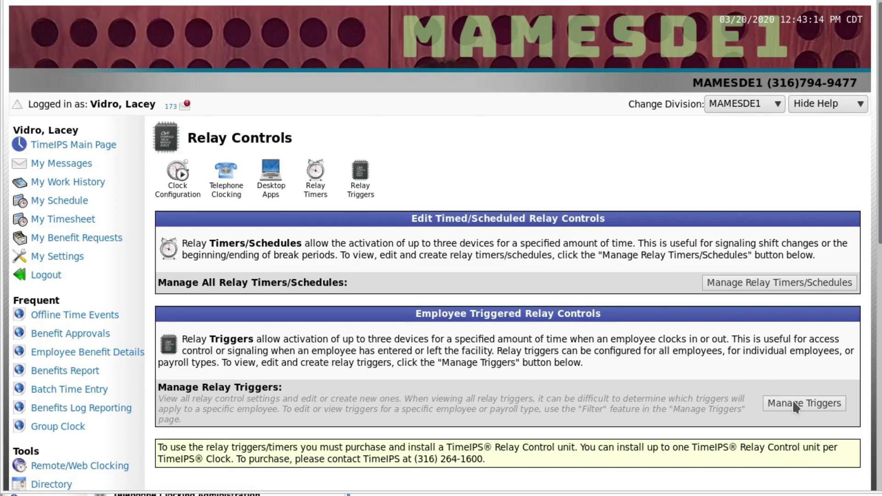
left_click(793, 402)
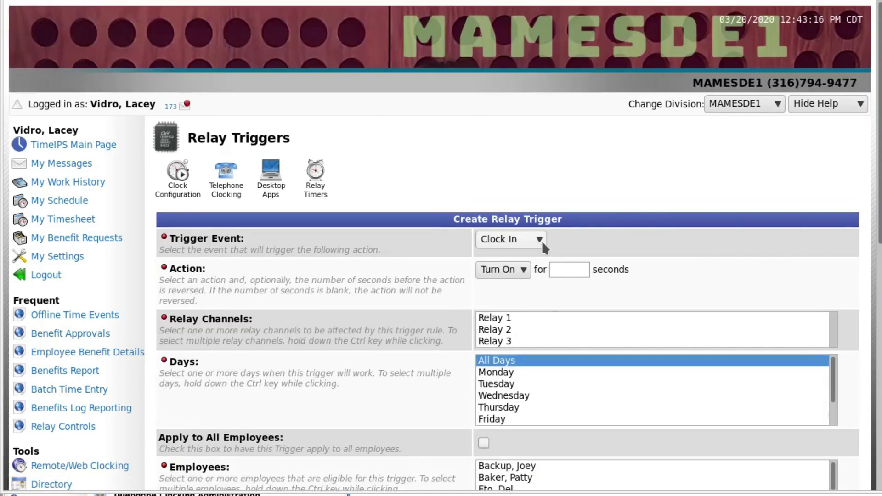
left_click(541, 241)
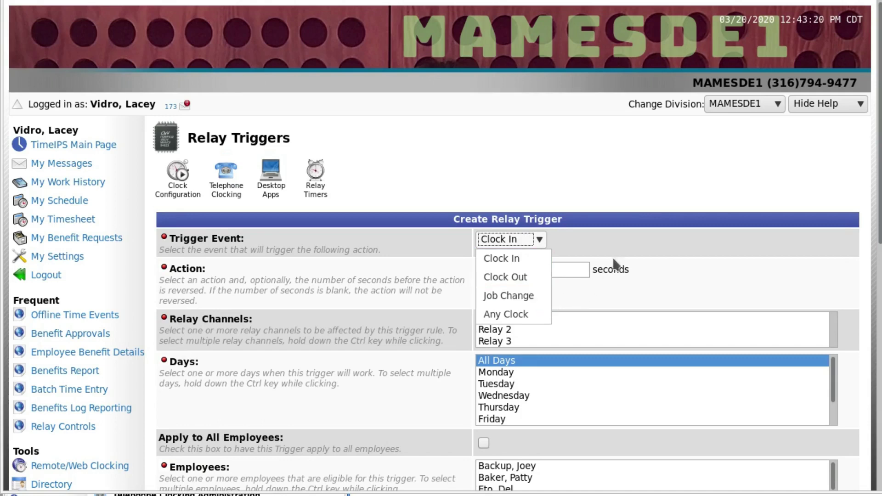
left_click(630, 180)
scroll(688, 180, "down", 3)
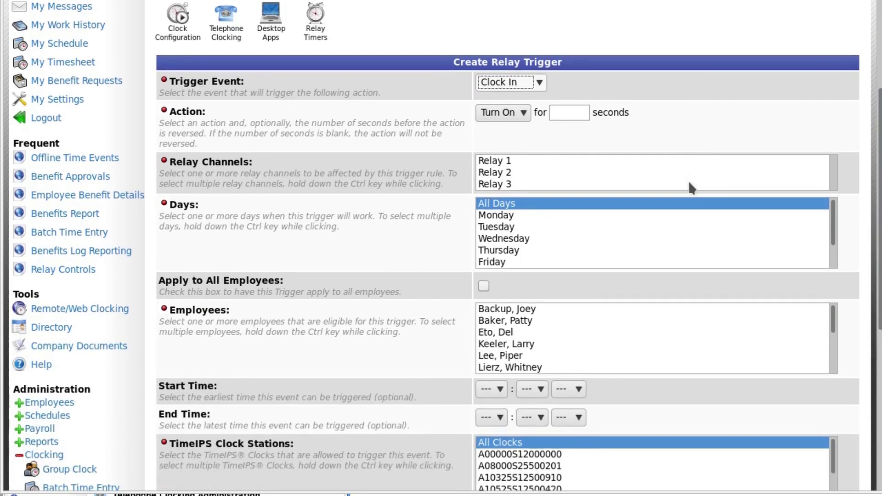
scroll(689, 175, "down", 1)
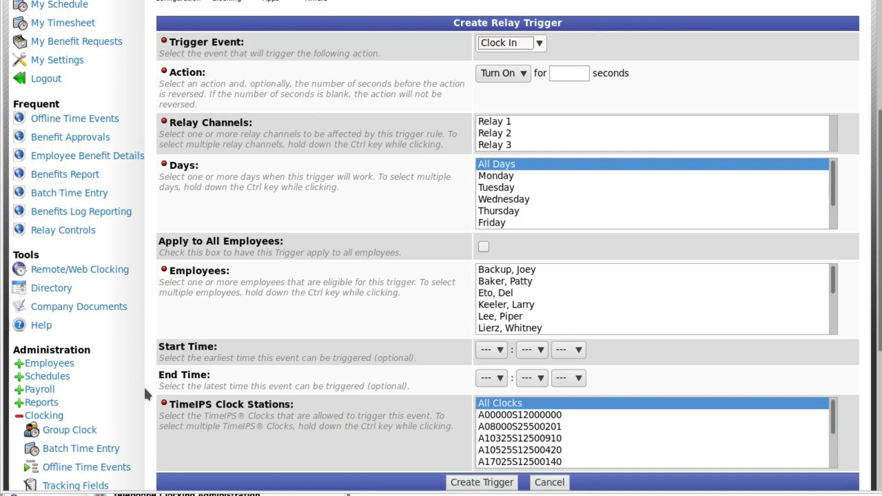
- Look over the relay trigger filter and rule summary, and open the Import Time page under Clocking administration
scroll(145, 387, "down", 5)
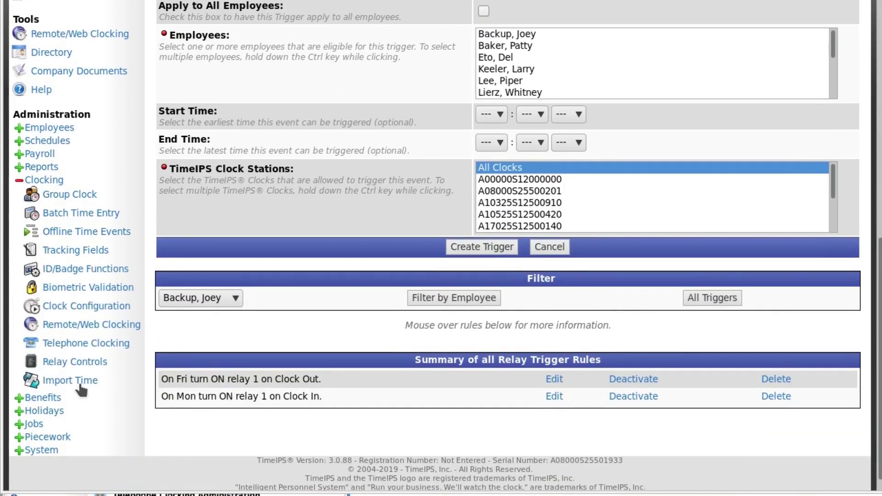
left_click(80, 384)
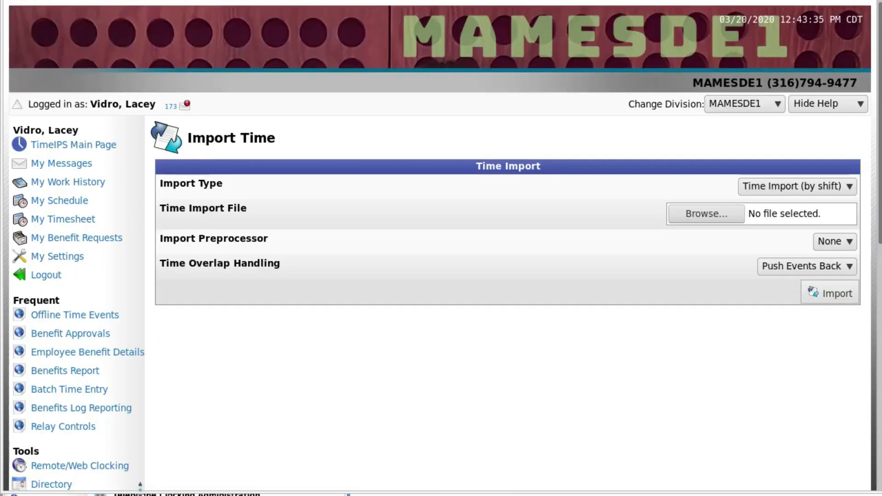